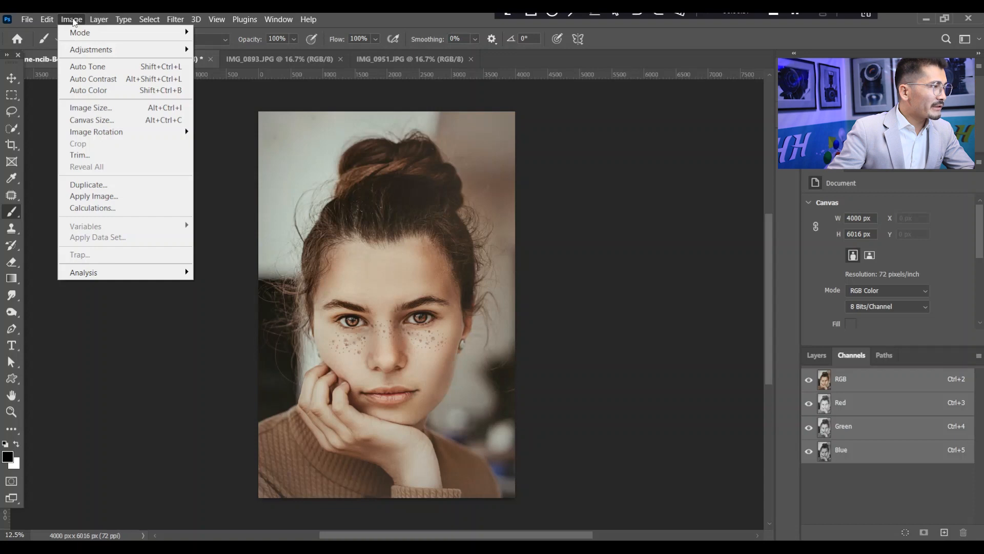
Try Brightness 41 and Contrast 13 on the portrait with Brightness/Contrast, and reset both values
{"action": "mouse_move", "coordinate": [108, 51]}
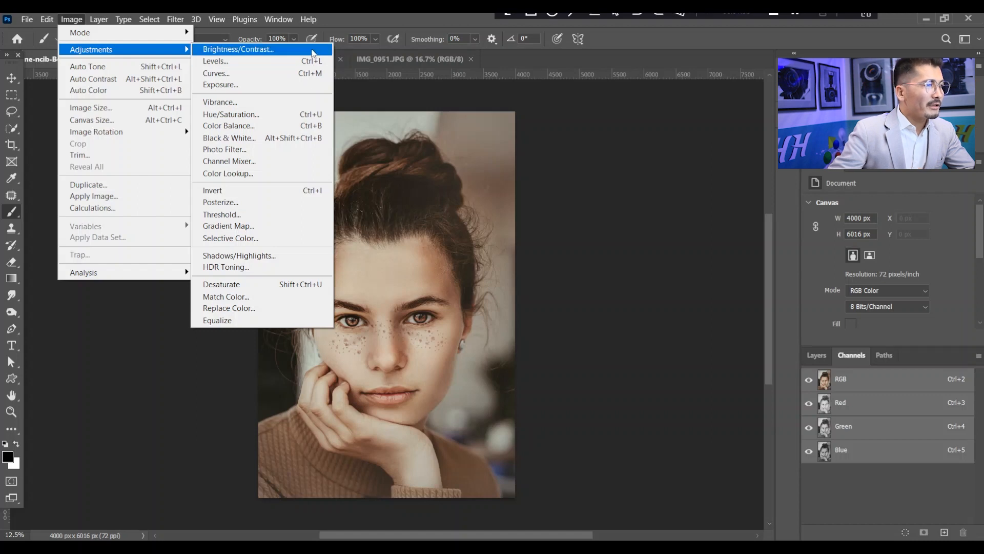
{"action": "left_click", "coordinate": [312, 51]}
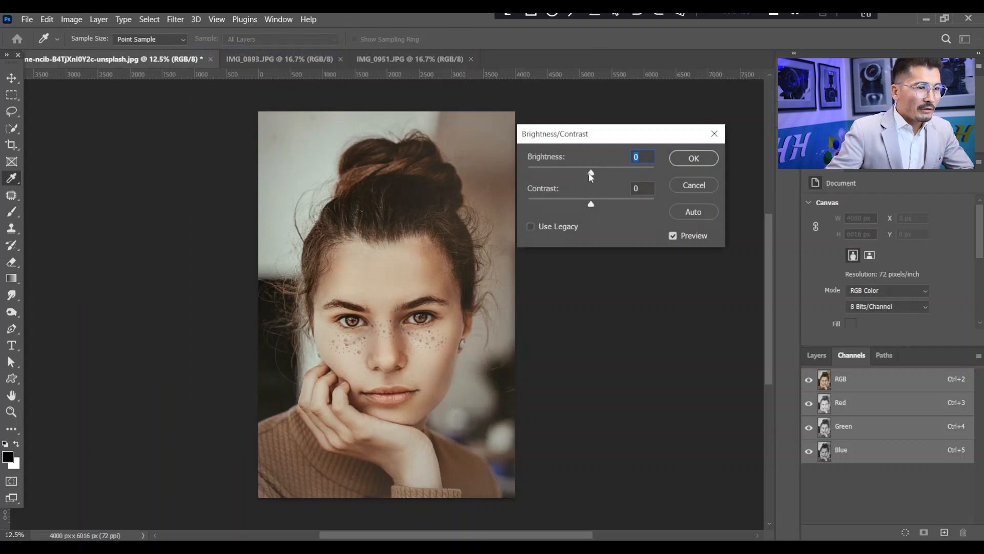
{"action": "mouse_move", "coordinate": [591, 173]}
{"action": "left_mouse_down"}
{"action": "mouse_move", "coordinate": [620, 176]}
{"action": "mouse_move", "coordinate": [595, 172]}
{"action": "left_mouse_up"}
{"action": "mouse_move", "coordinate": [593, 206]}
{"action": "left_mouse_down"}
{"action": "mouse_move", "coordinate": [631, 204]}
{"action": "mouse_move", "coordinate": [580, 204]}
{"action": "mouse_move", "coordinate": [633, 204]}
{"action": "mouse_move", "coordinate": [589, 205]}
{"action": "mouse_move", "coordinate": [613, 206]}
{"action": "mouse_move", "coordinate": [604, 205]}
{"action": "left_mouse_up"}
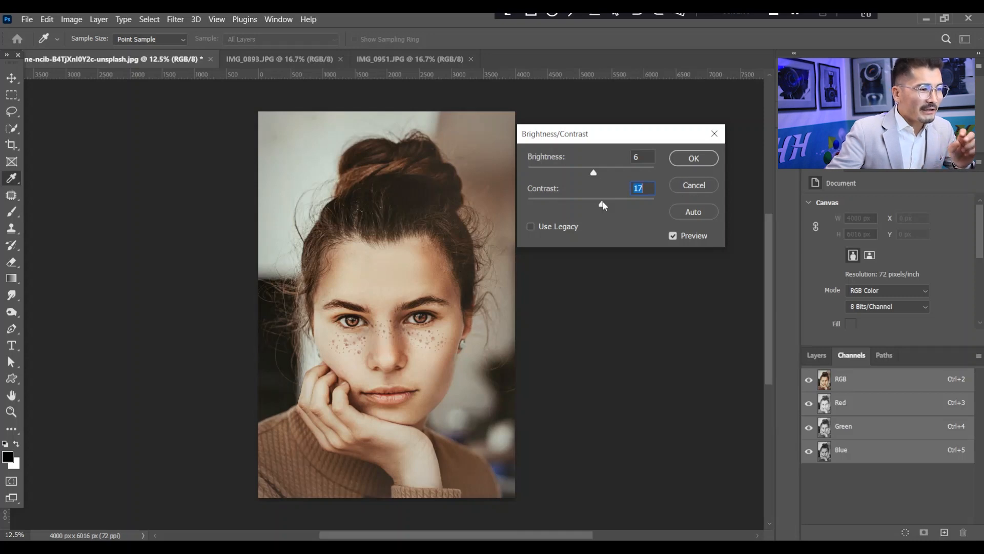
{"action": "mouse_move", "coordinate": [604, 206]}
{"action": "left_mouse_down"}
{"action": "mouse_move", "coordinate": [595, 205]}
{"action": "mouse_move", "coordinate": [666, 207]}
{"action": "mouse_move", "coordinate": [569, 204]}
{"action": "mouse_move", "coordinate": [675, 210]}
{"action": "mouse_move", "coordinate": [575, 207]}
{"action": "mouse_move", "coordinate": [635, 207]}
{"action": "mouse_move", "coordinate": [601, 210]}
{"action": "left_mouse_up"}
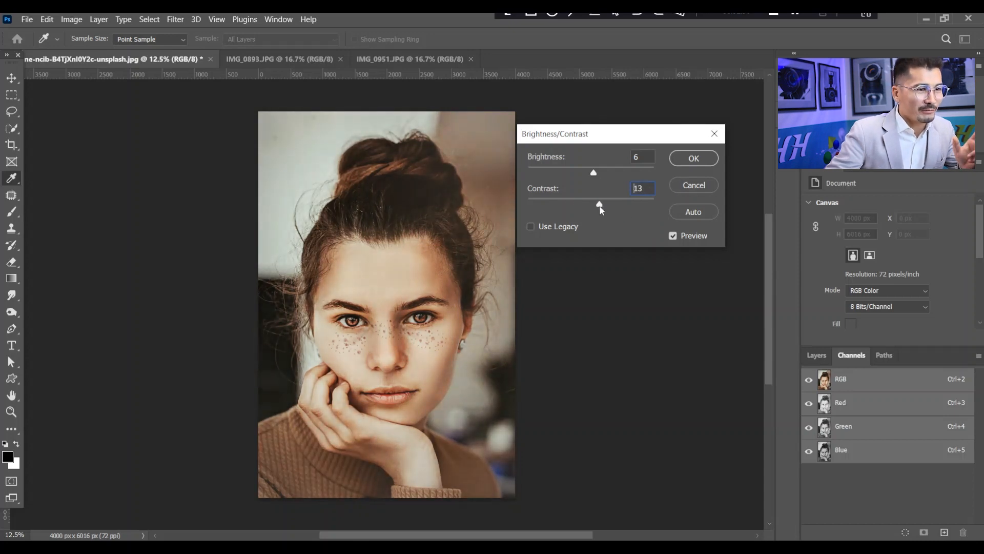
{"action": "mouse_move", "coordinate": [596, 172]}
{"action": "left_mouse_down"}
{"action": "mouse_move", "coordinate": [643, 176]}
{"action": "mouse_move", "coordinate": [608, 173]}
{"action": "left_mouse_up"}
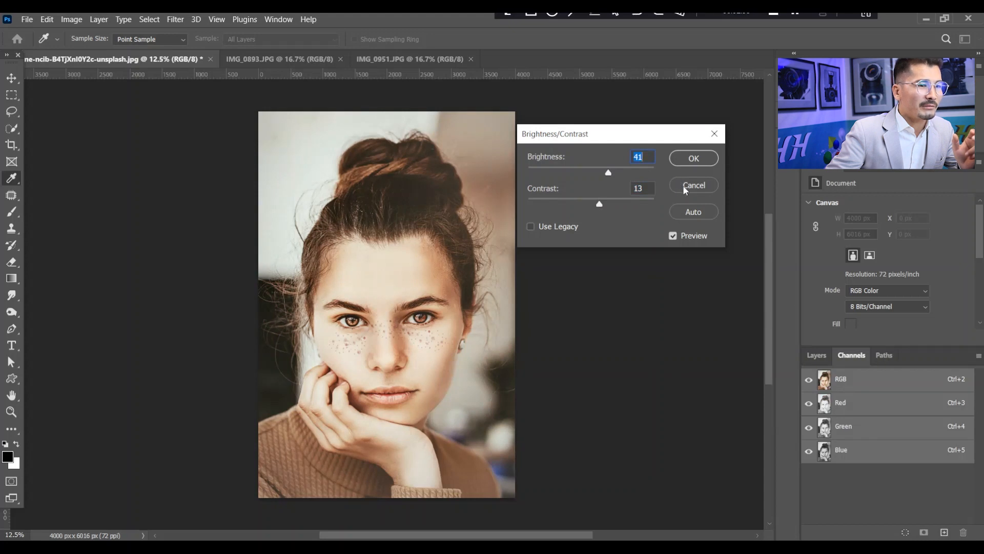
{"action": "key", "text": "alt"}
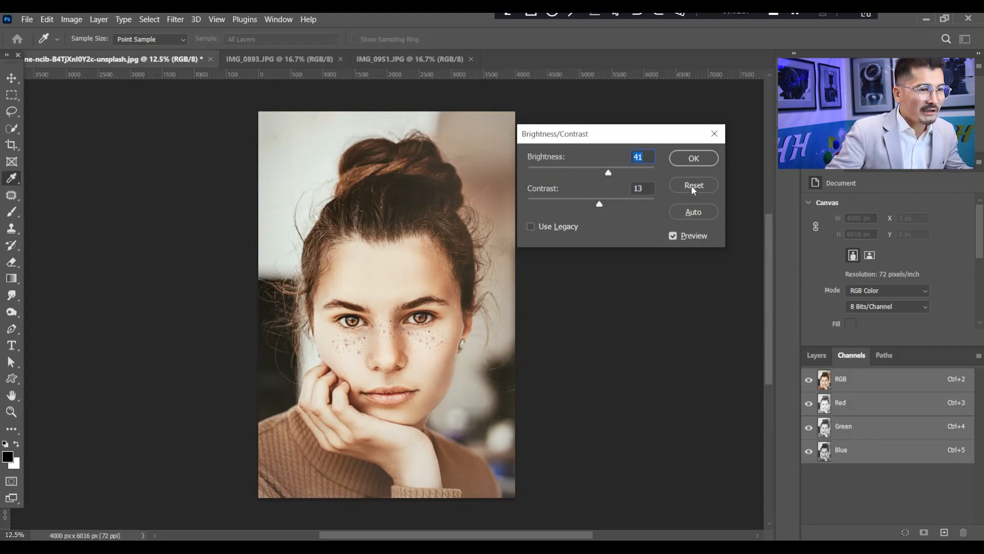
{"action": "left_click", "coordinate": [693, 186], "text": "alt"}
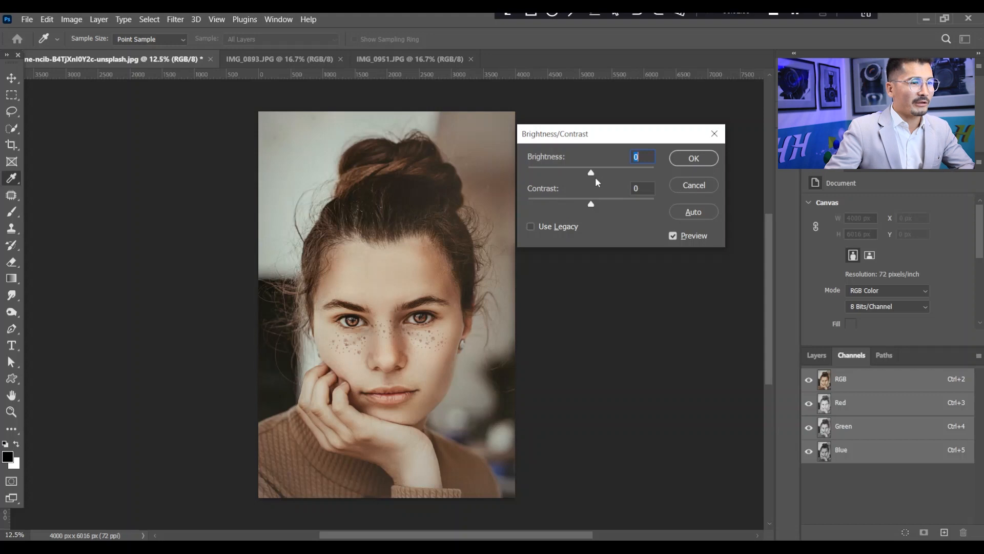
Apply a slight Brightness/Contrast increase to the portrait and undo it
{"action": "left_click_drag", "start_coordinate": [591, 177], "coordinate": [598, 206]}
{"action": "left_click", "coordinate": [692, 158]}
{"action": "key", "text": "b"}
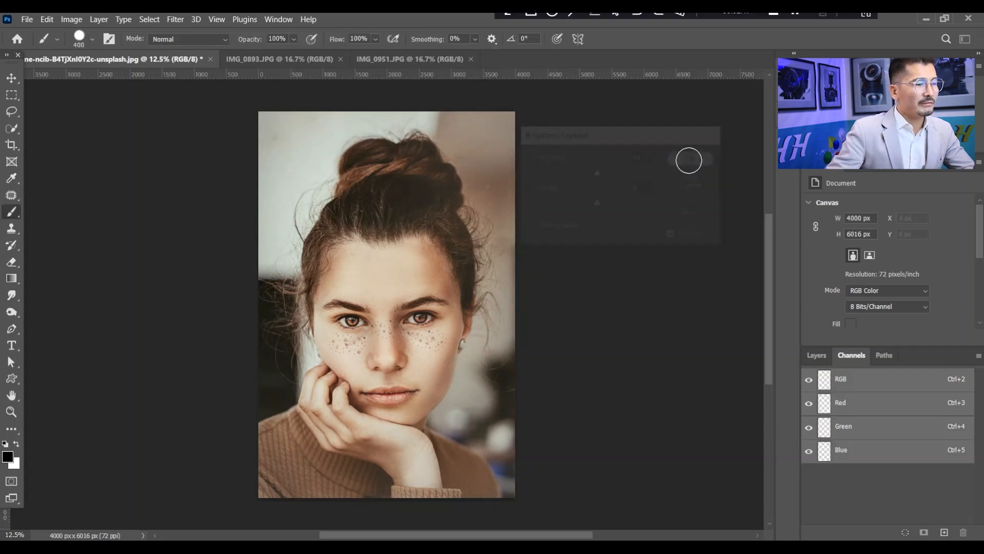
{"action": "key", "text": "ctrl+z"}
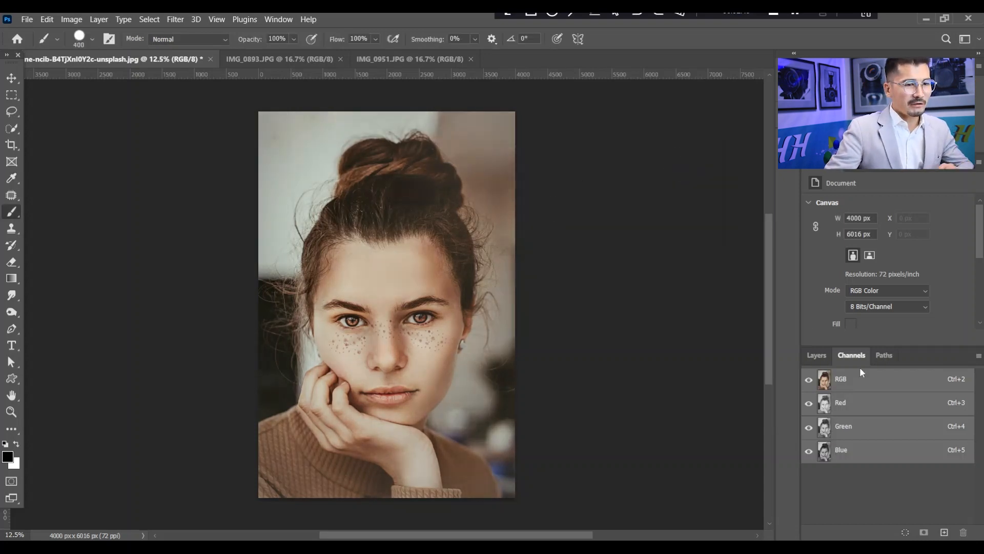
Try the Increase Contrast 3 and Lighten Shadows presets of Levels on the Background layer, and restore the Default preset
{"action": "left_click", "coordinate": [813, 355]}
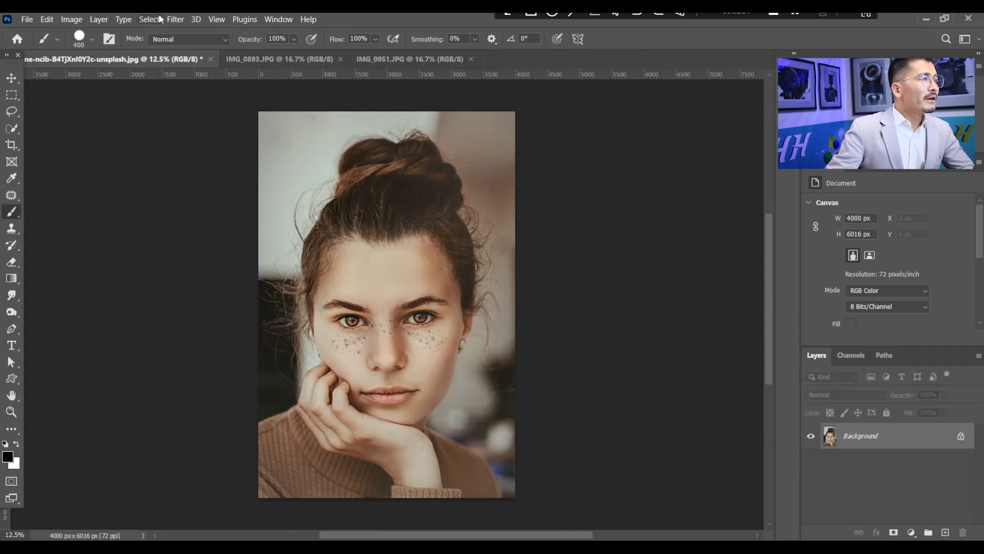
{"action": "left_click", "coordinate": [79, 21]}
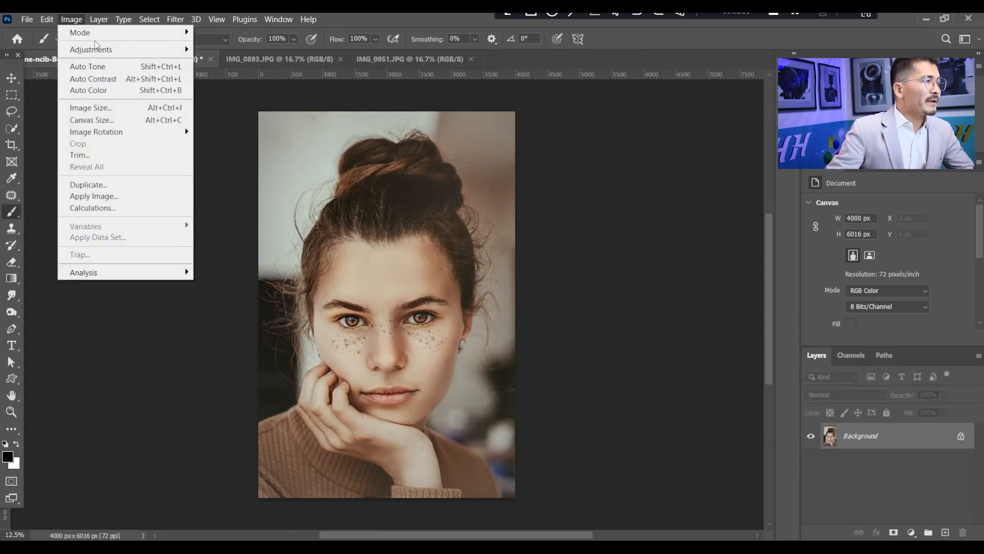
{"action": "left_click", "coordinate": [210, 62]}
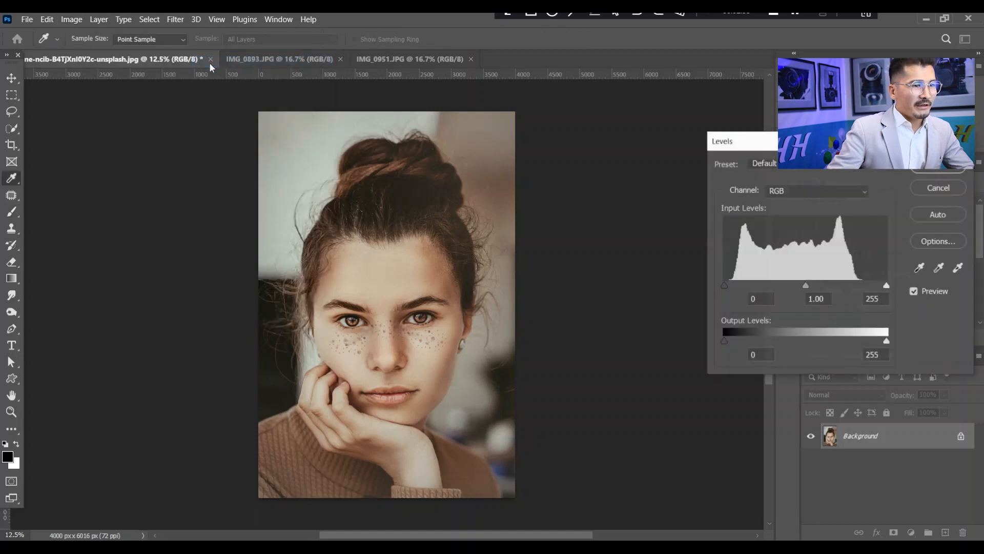
{"action": "left_click_drag", "start_coordinate": [836, 145], "coordinate": [714, 137]}
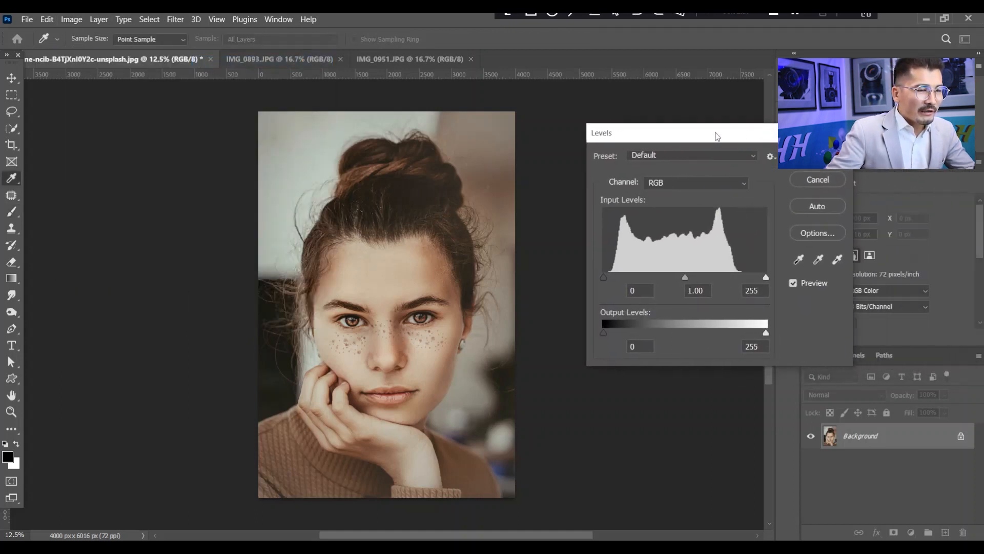
{"action": "left_click", "coordinate": [722, 156]}
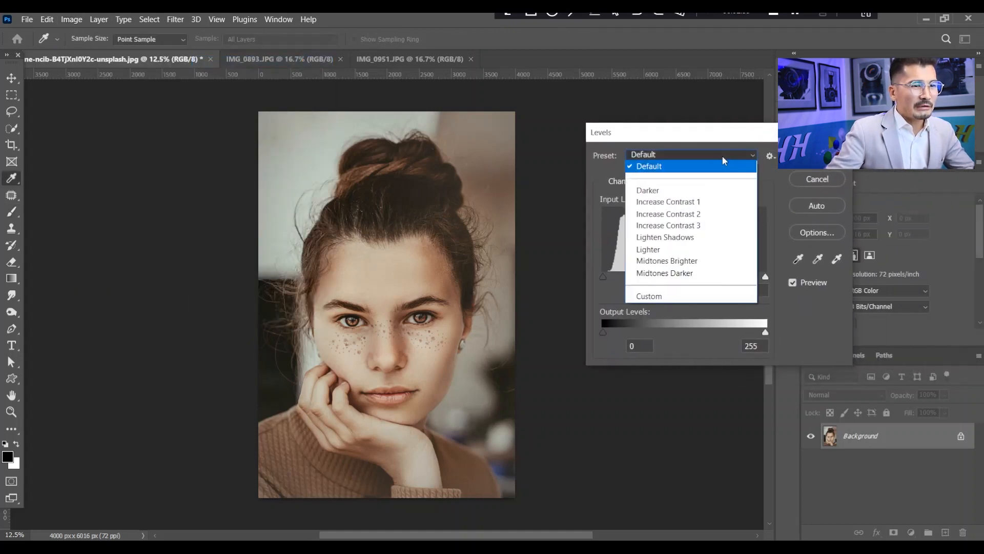
{"action": "left_click", "coordinate": [667, 227]}
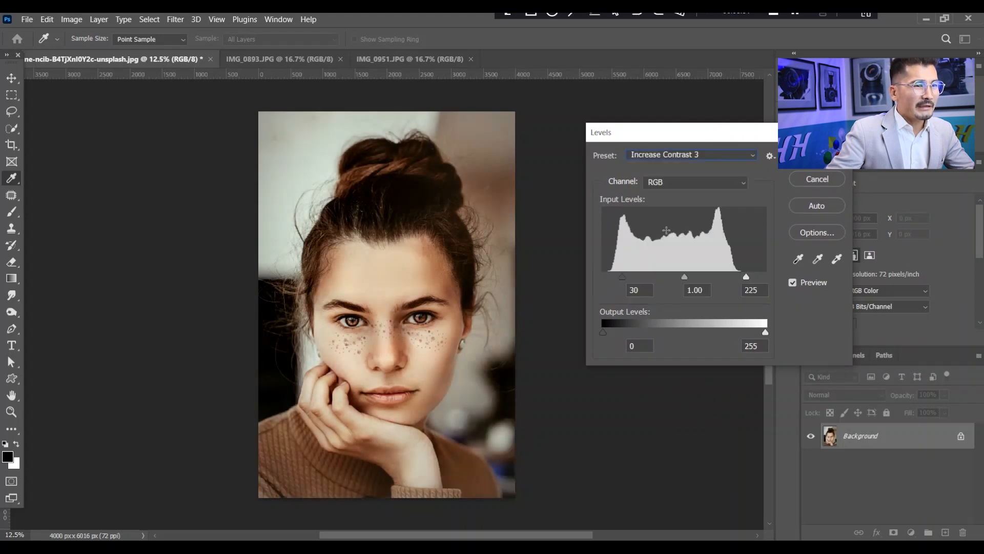
{"action": "left_click", "coordinate": [740, 155]}
{"action": "left_click", "coordinate": [660, 237]}
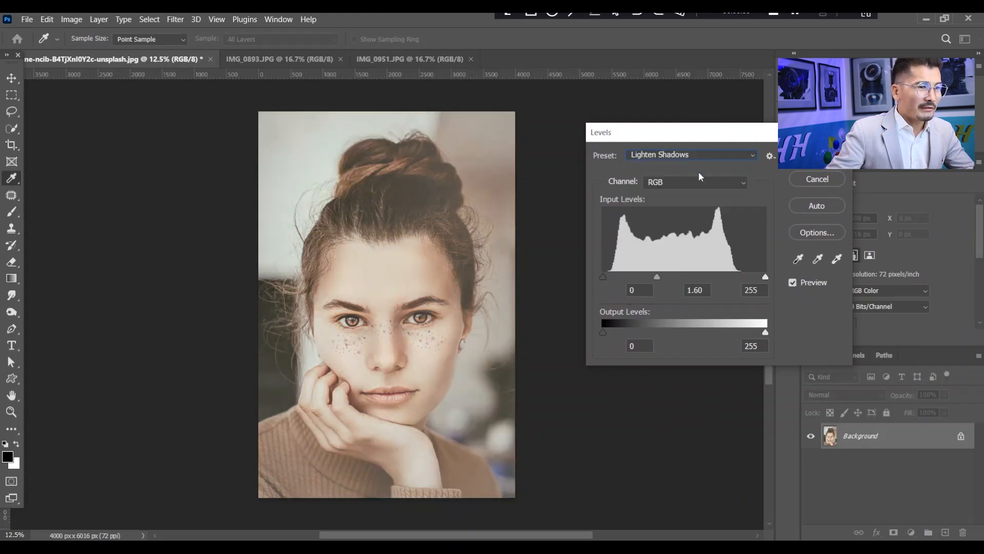
{"action": "left_click", "coordinate": [712, 155]}
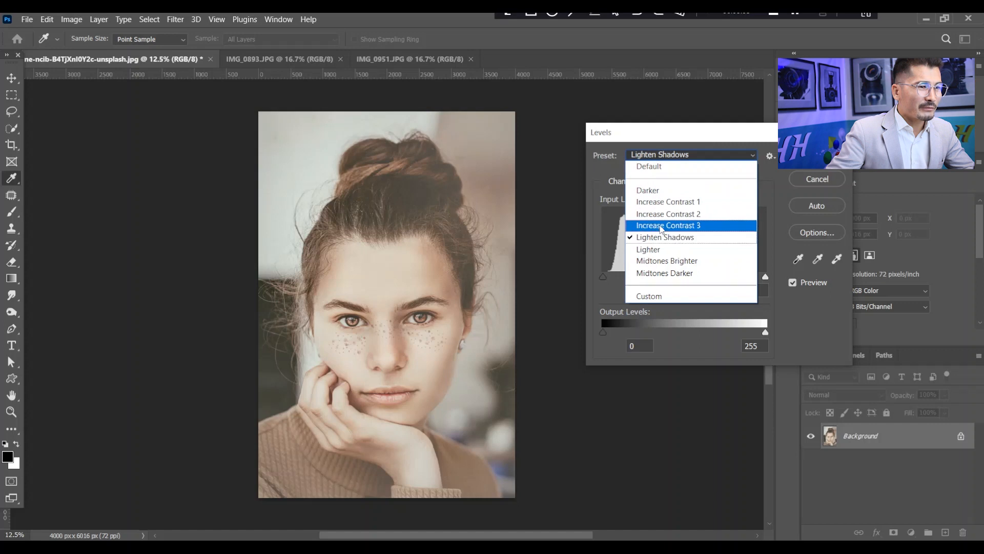
{"action": "left_click", "coordinate": [661, 226]}
{"action": "left_click", "coordinate": [697, 156]}
{"action": "left_click", "coordinate": [681, 166]}
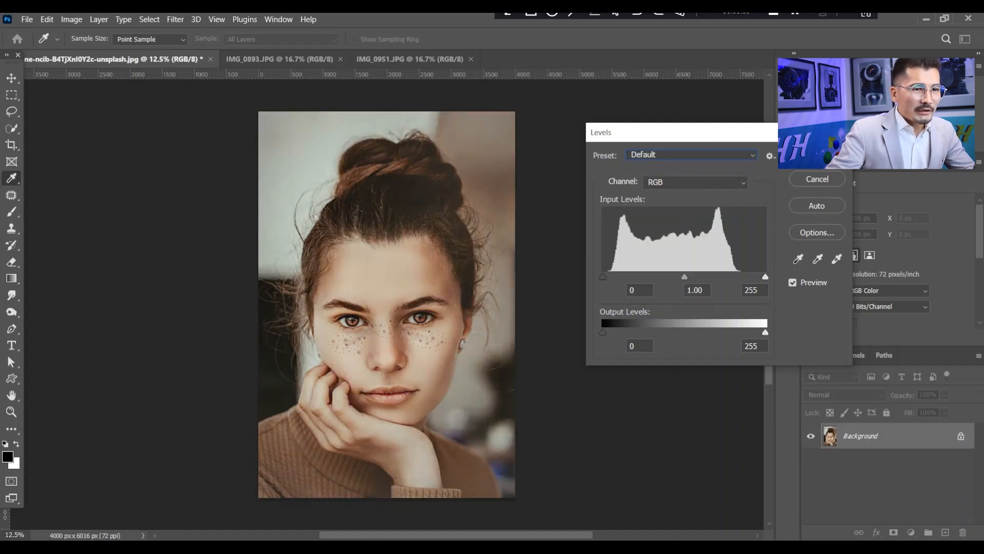
Try the input level sliders on the RGB channel with black at 2, and return them to 0, 1 and 255
{"action": "left_click", "coordinate": [741, 183]}
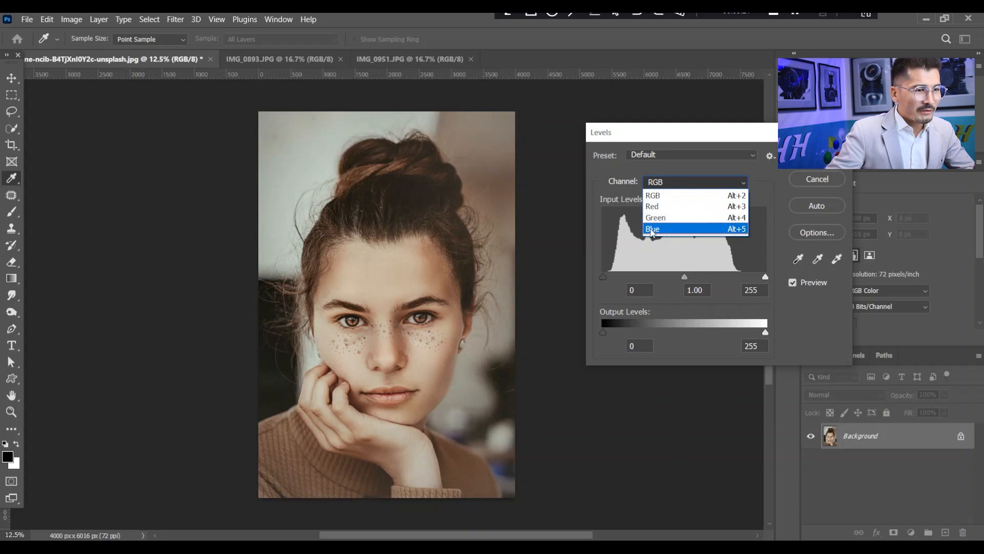
{"action": "left_click", "coordinate": [665, 197]}
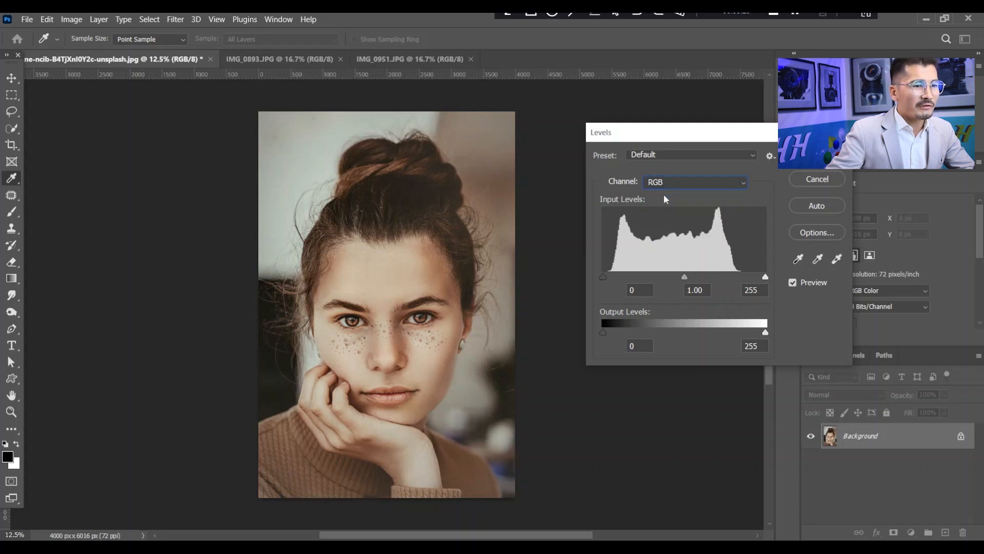
{"action": "mouse_move", "coordinate": [765, 278]}
{"action": "left_mouse_down"}
{"action": "mouse_move", "coordinate": [730, 274]}
{"action": "mouse_move", "coordinate": [769, 273]}
{"action": "left_mouse_up"}
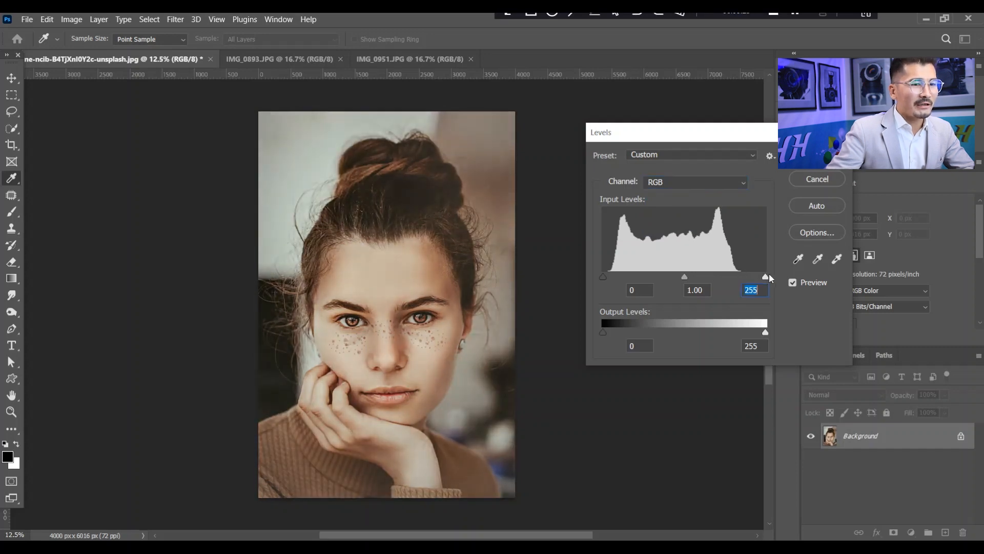
{"action": "left_click_drag", "start_coordinate": [604, 276], "coordinate": [605, 276]}
{"action": "left_click", "coordinate": [686, 277]}
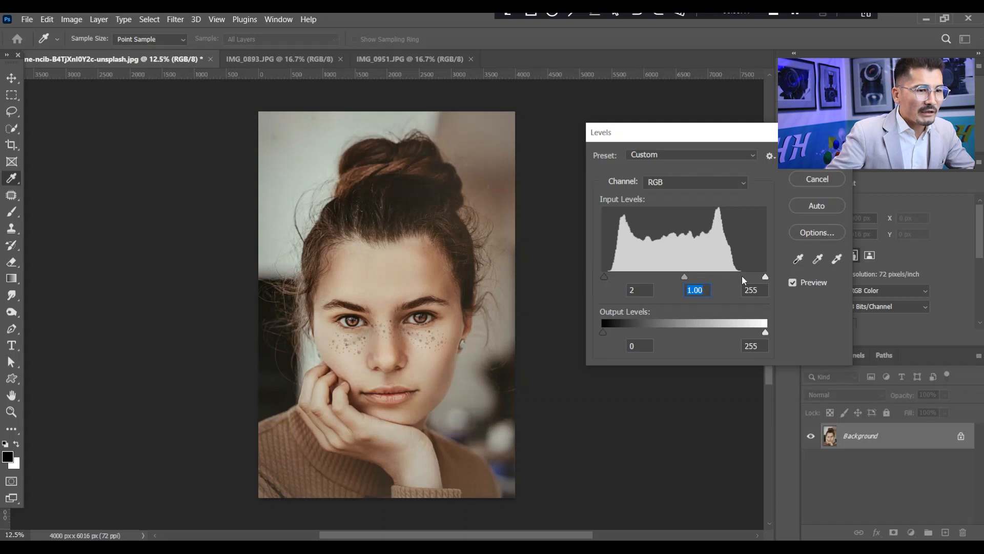
{"action": "mouse_move", "coordinate": [765, 277]}
{"action": "left_mouse_down"}
{"action": "mouse_move", "coordinate": [745, 276]}
{"action": "mouse_move", "coordinate": [765, 276]}
{"action": "left_mouse_up"}
{"action": "left_click", "coordinate": [604, 276]}
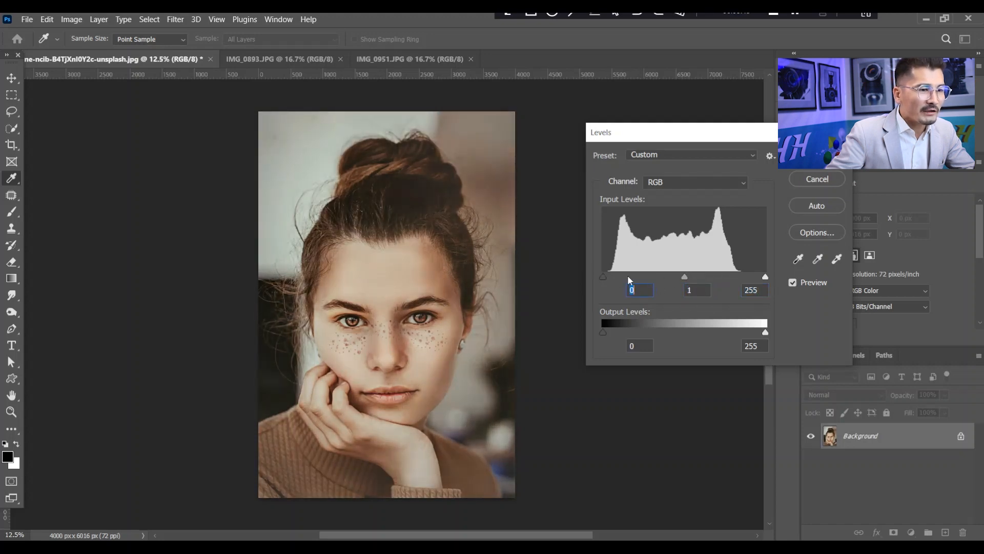
{"action": "mouse_move", "coordinate": [603, 276]}
{"action": "left_mouse_down"}
{"action": "mouse_move", "coordinate": [651, 276]}
{"action": "mouse_move", "coordinate": [590, 274]}
{"action": "left_mouse_up"}
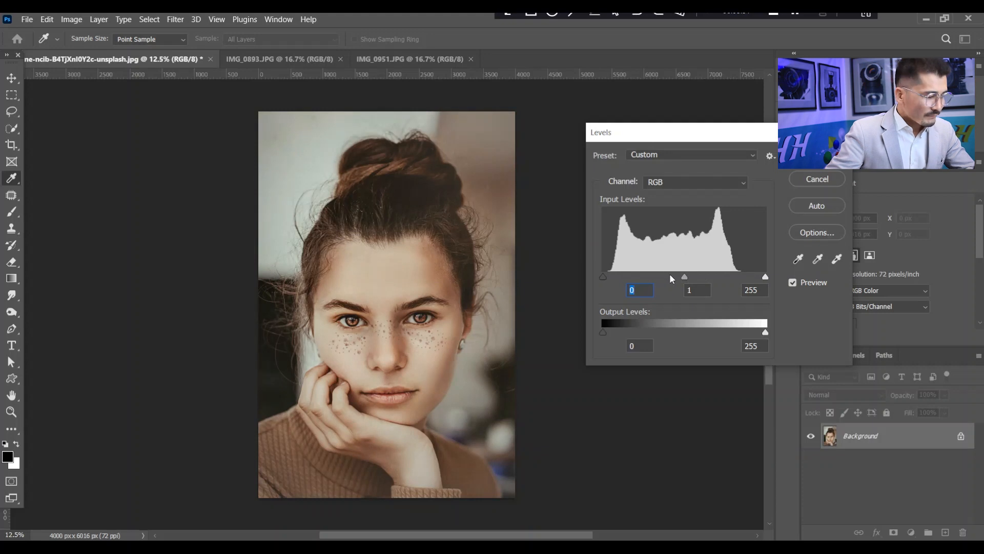
Try the automatic Levels correction on the portrait and reset the values
{"action": "key", "text": "alt"}
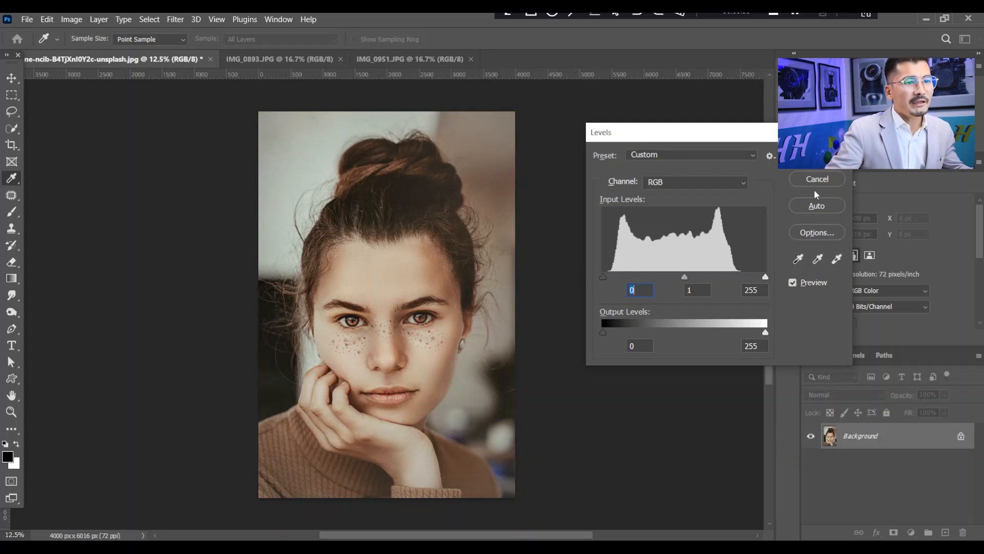
{"action": "left_click", "coordinate": [814, 205]}
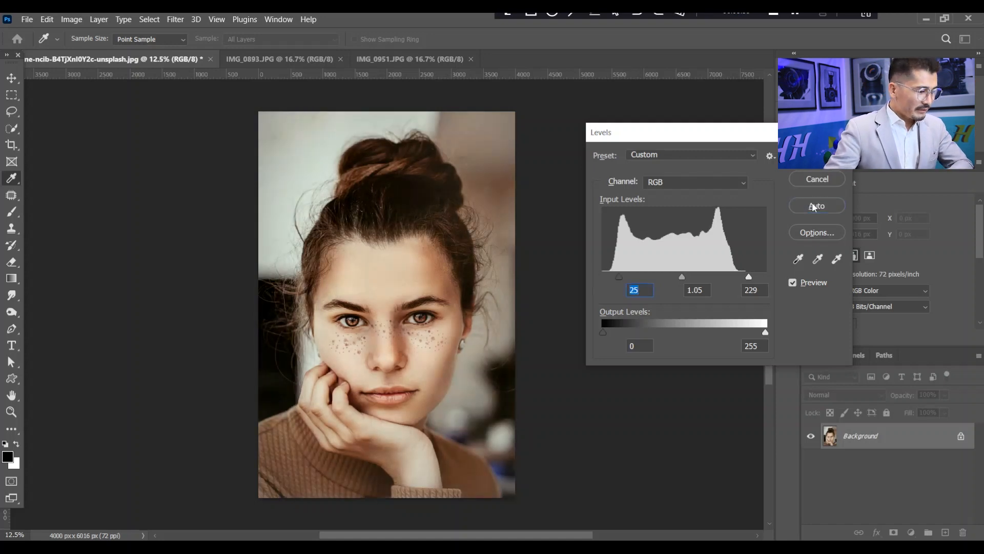
{"action": "key", "text": "alt"}
{"action": "left_click", "coordinate": [813, 179], "text": "alt"}
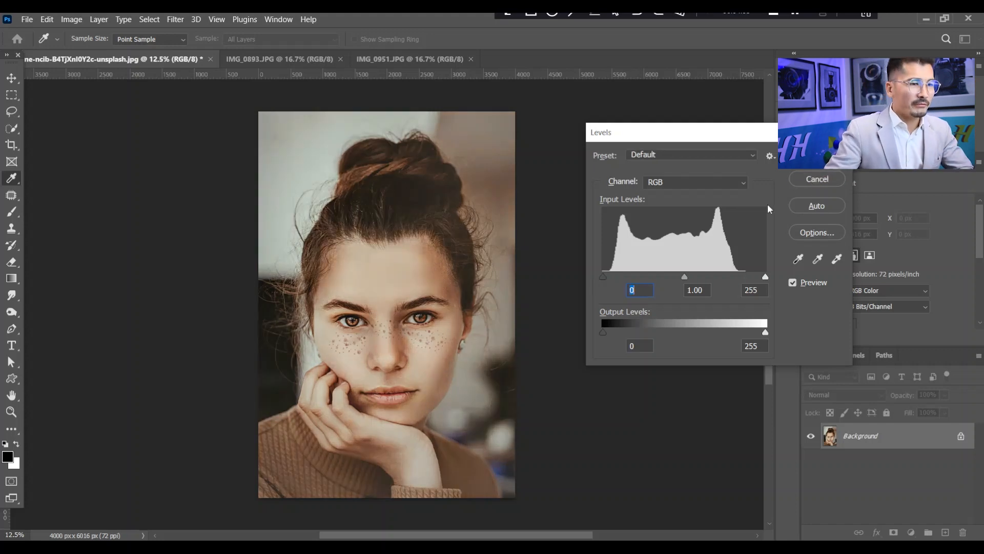
Apply Levels to the RGB channel with the white input at 225 and the black input at 11
{"action": "left_click_drag", "start_coordinate": [763, 278], "coordinate": [746, 275]}
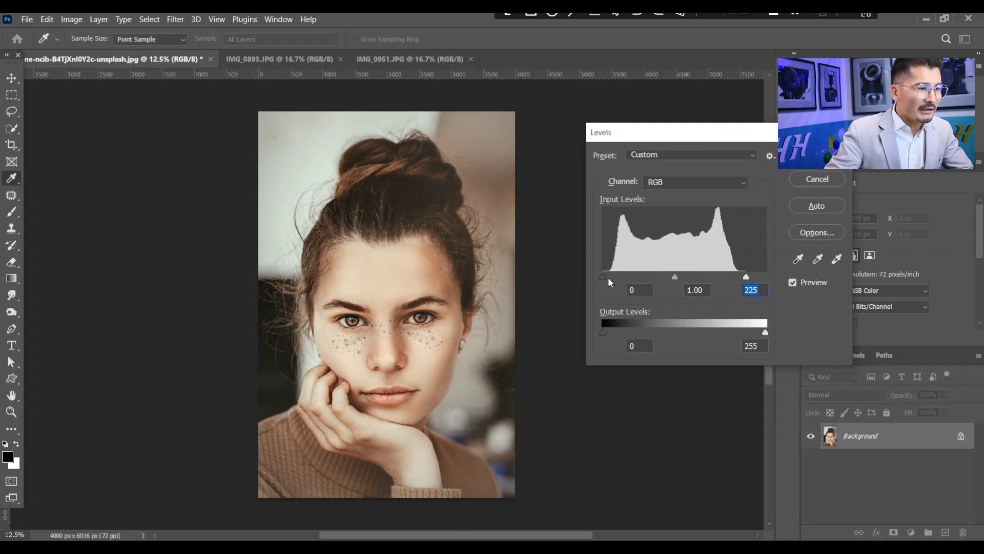
{"action": "left_click_drag", "start_coordinate": [607, 275], "coordinate": [610, 274]}
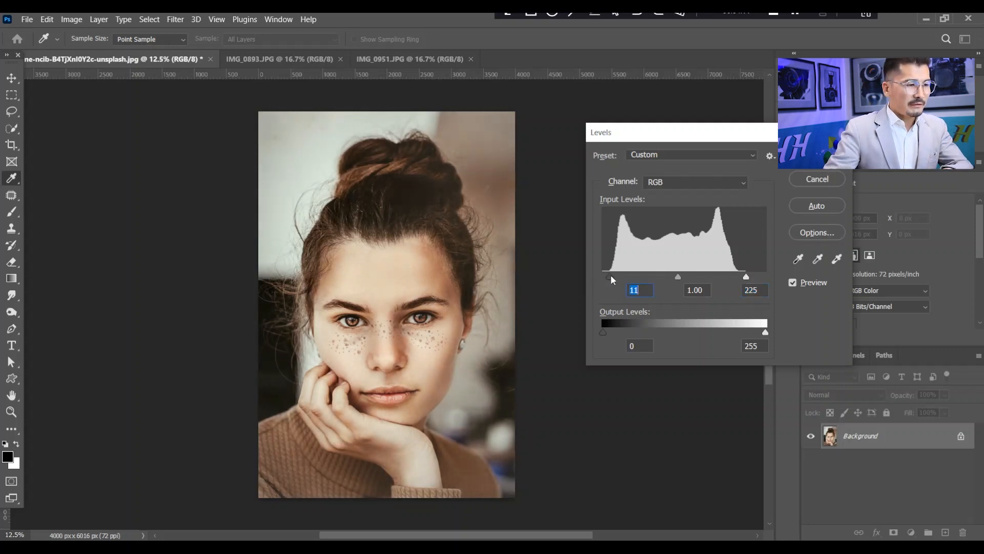
{"action": "key", "text": "Return"}
{"action": "key", "text": "b"}
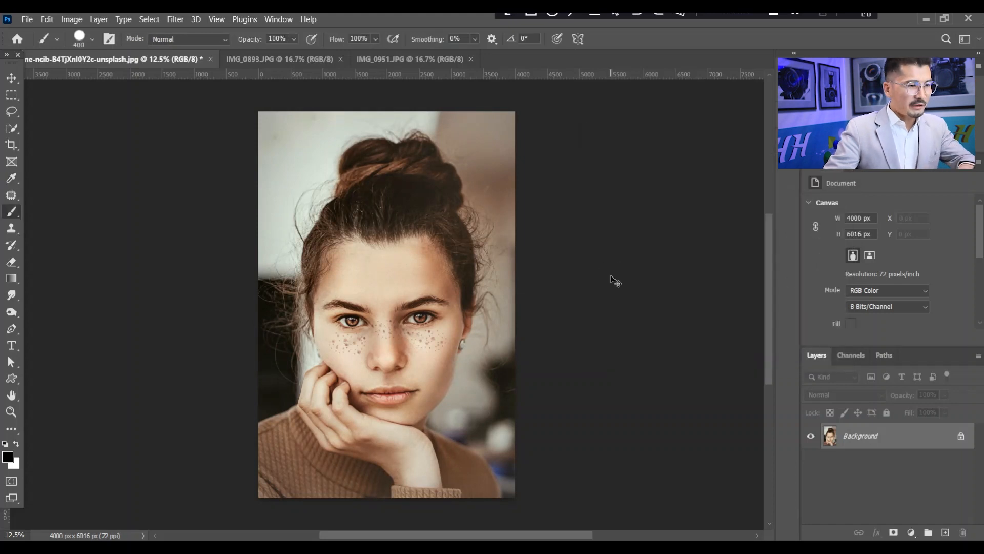
Compare the portrait before and after Levels in the history, finishing on the Brush Tool state
{"action": "key", "text": "ctrl+plus"}
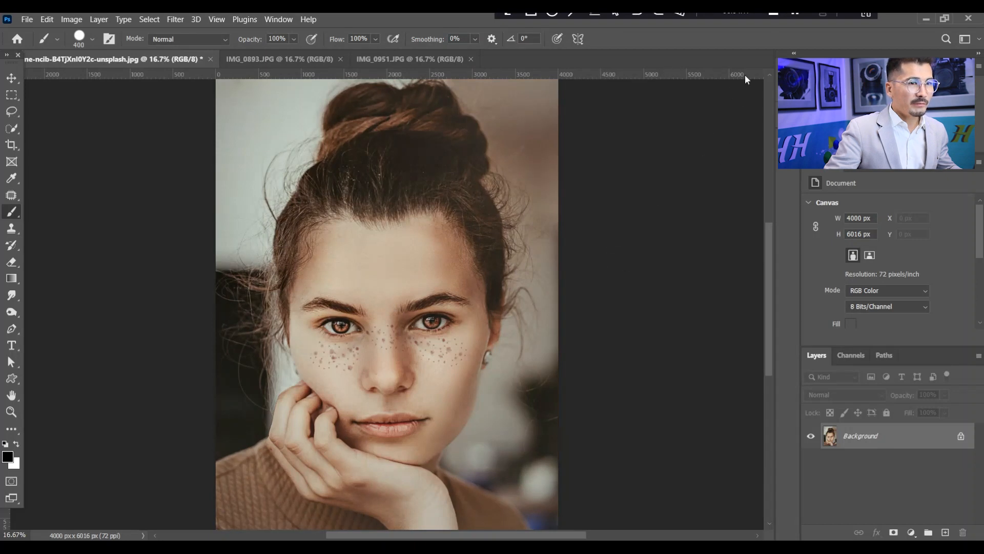
{"action": "left_click", "coordinate": [787, 71]}
{"action": "left_click", "coordinate": [682, 124]}
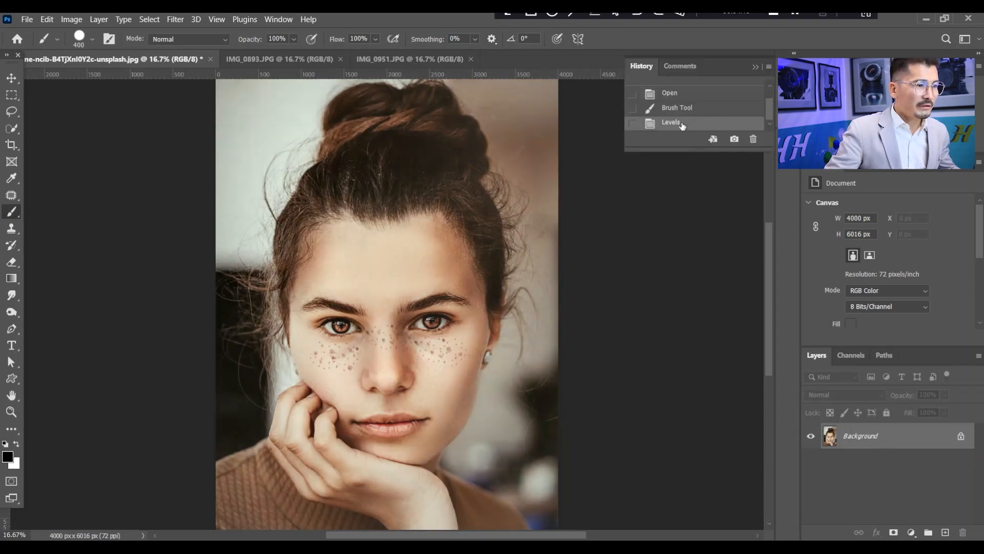
{"action": "left_click", "coordinate": [684, 110]}
{"action": "left_click", "coordinate": [678, 123]}
{"action": "left_click", "coordinate": [680, 111]}
{"action": "left_click", "coordinate": [675, 124]}
{"action": "left_click", "coordinate": [676, 111]}
{"action": "left_click", "coordinate": [677, 122]}
{"action": "left_click", "coordinate": [676, 110]}
{"action": "left_click", "coordinate": [676, 123]}
{"action": "left_click", "coordinate": [677, 111]}
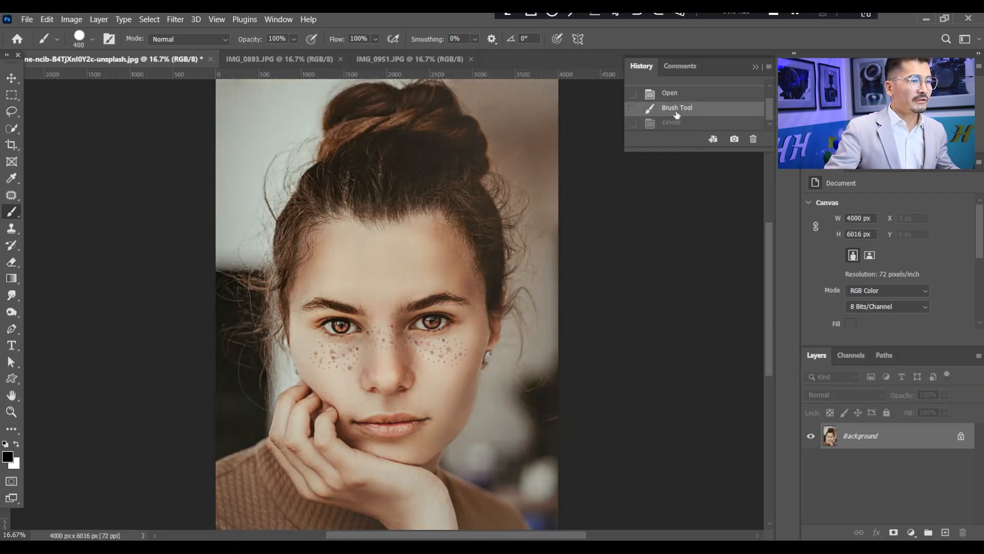
Try the Levels black-point eyedropper on the portrait's dark hair with midtones at 0.93, and cancel the adjustment
{"action": "left_click", "coordinate": [72, 19]}
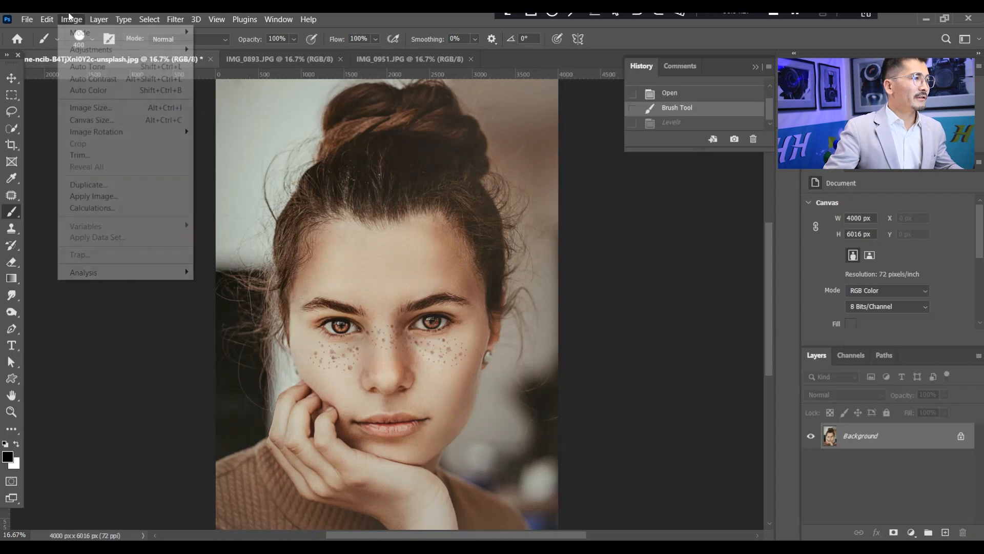
{"action": "mouse_move", "coordinate": [152, 53]}
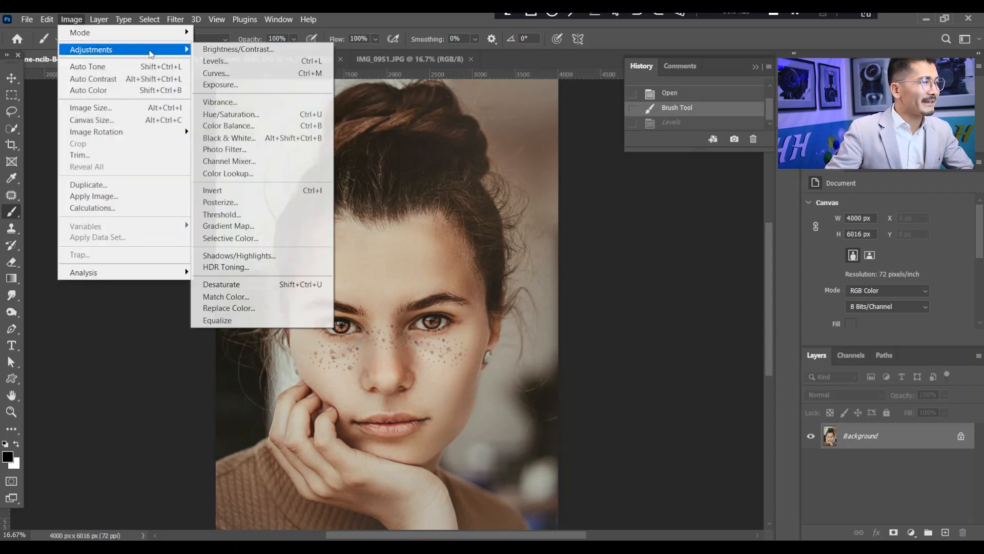
{"action": "left_click", "coordinate": [220, 61]}
{"action": "left_click_drag", "start_coordinate": [781, 136], "coordinate": [721, 133]}
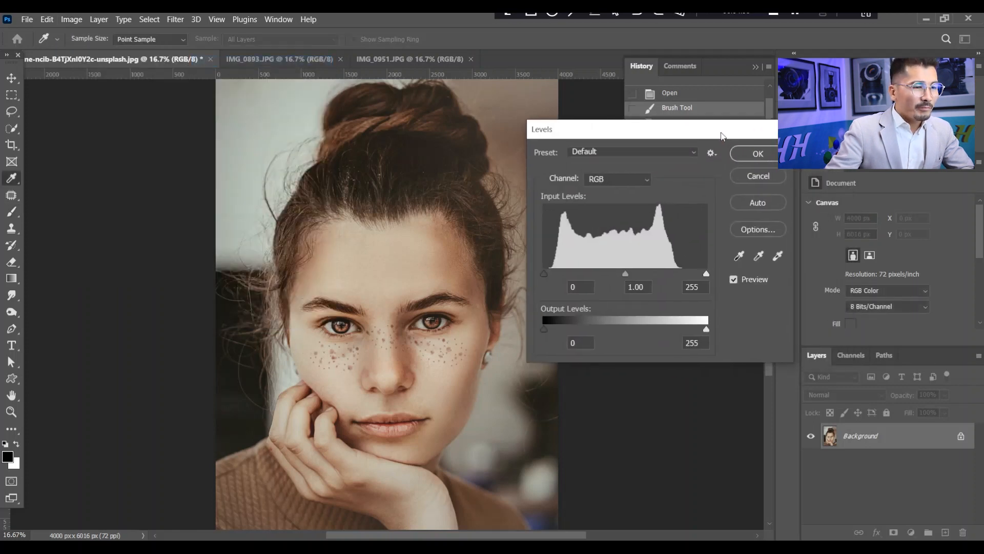
{"action": "left_click", "coordinate": [739, 258]}
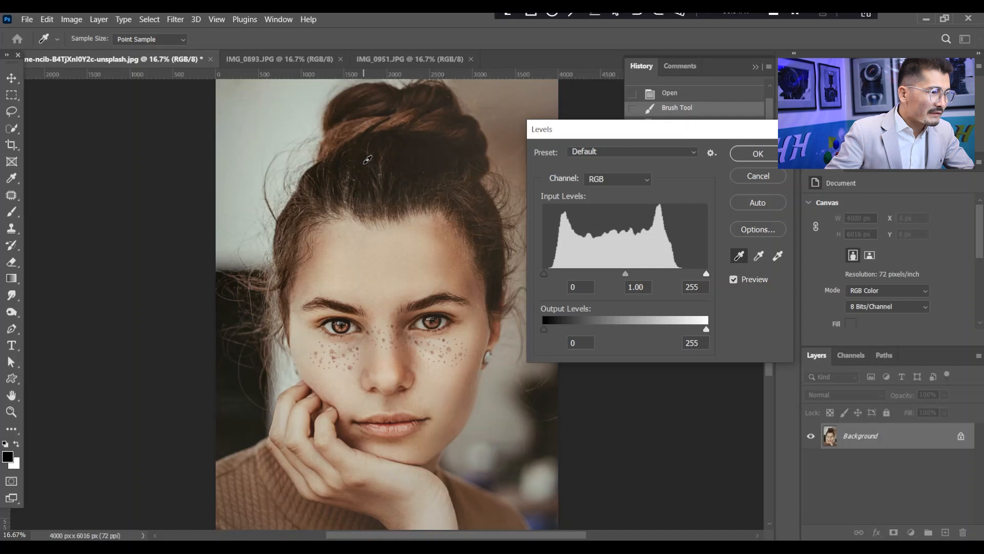
{"action": "left_click", "coordinate": [382, 167]}
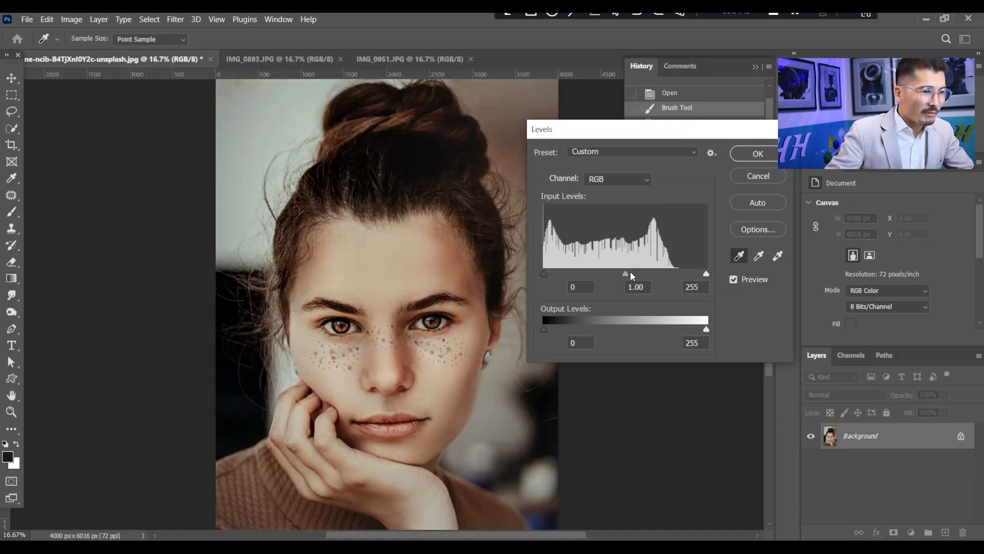
{"action": "mouse_move", "coordinate": [626, 273]}
{"action": "left_mouse_down"}
{"action": "mouse_move", "coordinate": [647, 272]}
{"action": "mouse_move", "coordinate": [619, 269]}
{"action": "mouse_move", "coordinate": [629, 274]}
{"action": "left_mouse_up"}
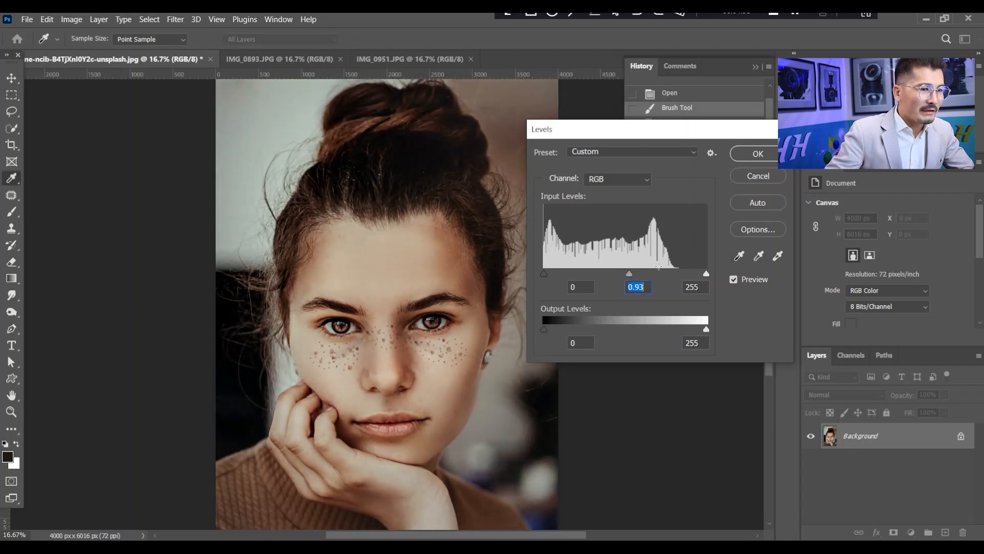
{"action": "left_click", "coordinate": [757, 174]}
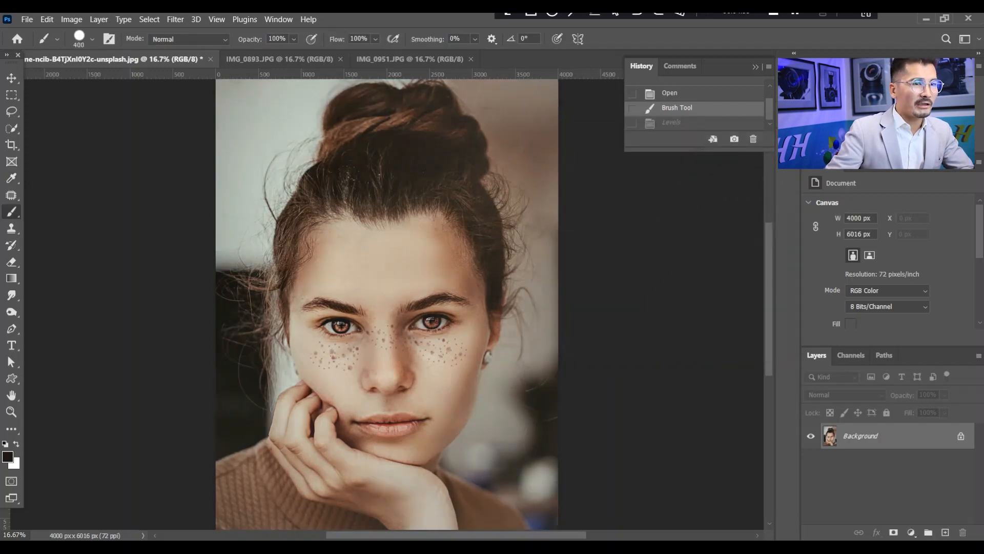
View IMG_0951.JPG and switch to IMG_0893.JPG, examining the building photo's overall tones and details
{"action": "left_click", "coordinate": [401, 59]}
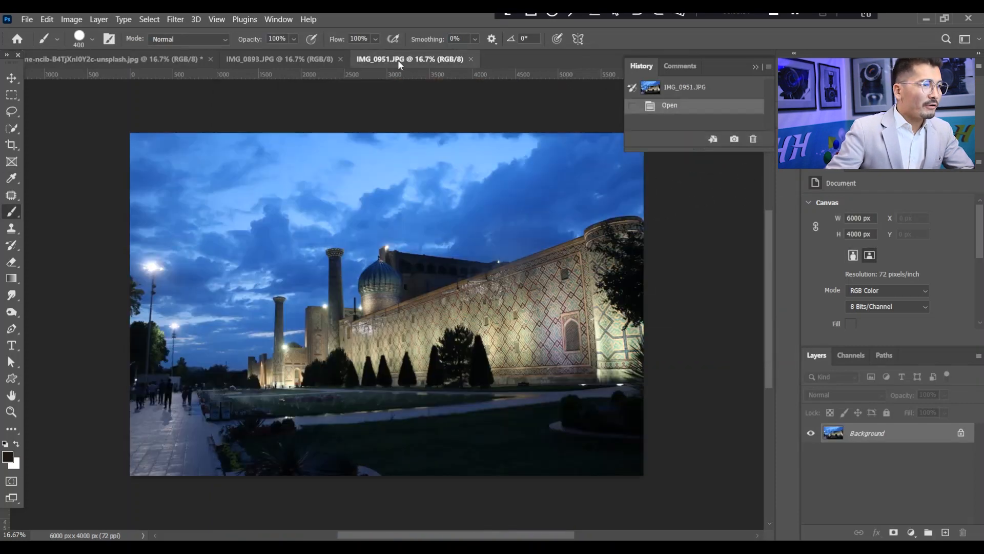
{"action": "left_click", "coordinate": [239, 60]}
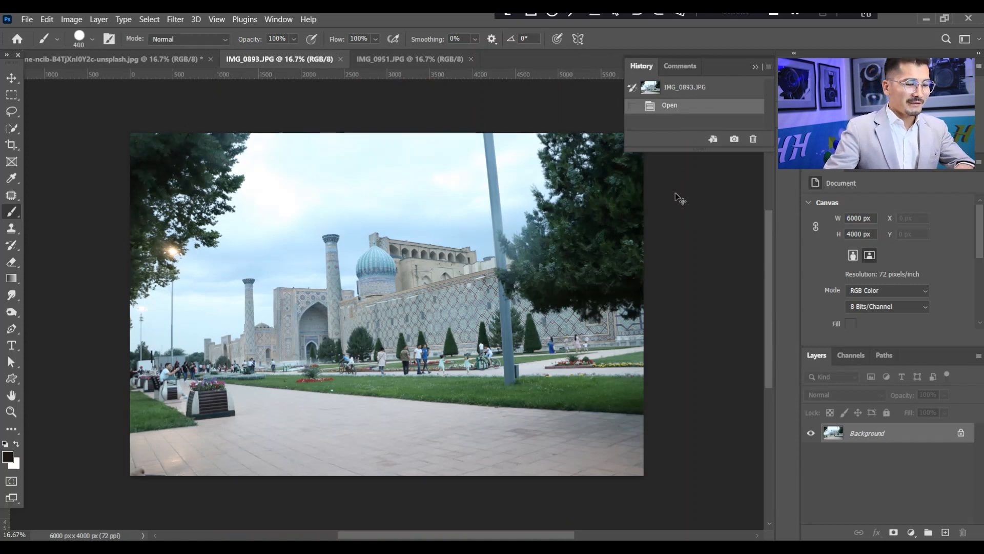
{"action": "key", "text": "ctrl+plus"}
{"action": "key", "text": "ctrl+minus"}
{"action": "key", "text": "ctrl+minus"}
{"action": "key", "text": "ctrl+plus"}
{"action": "key", "text": "ctrl+plus"}
{"action": "key", "text": "ctrl+minus"}
{"action": "key", "text": "ctrl+minus"}
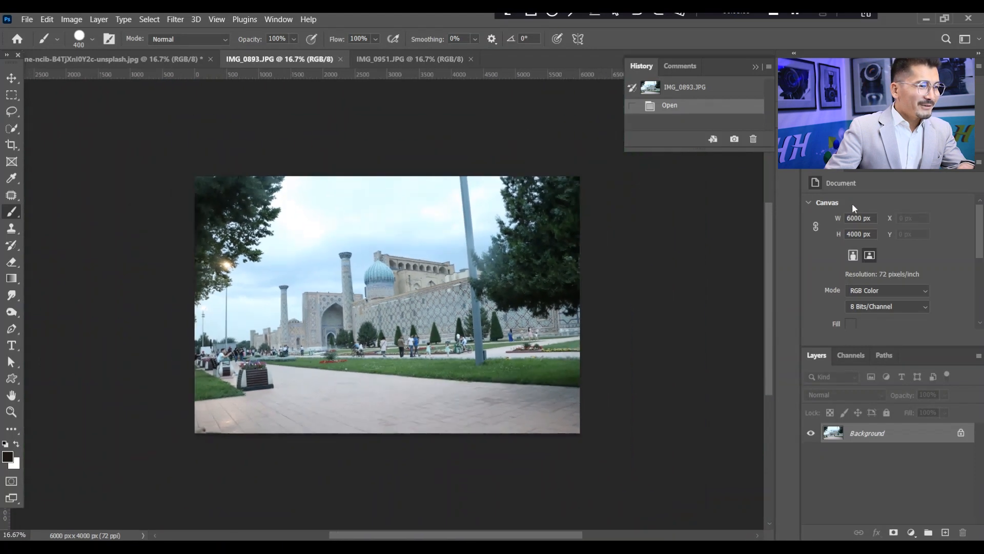
{"action": "key", "text": "ctrl+plus"}
{"action": "key", "text": "ctrl+plus"}
{"action": "key", "text": "ctrl+minus"}
{"action": "key", "text": "ctrl+plus"}
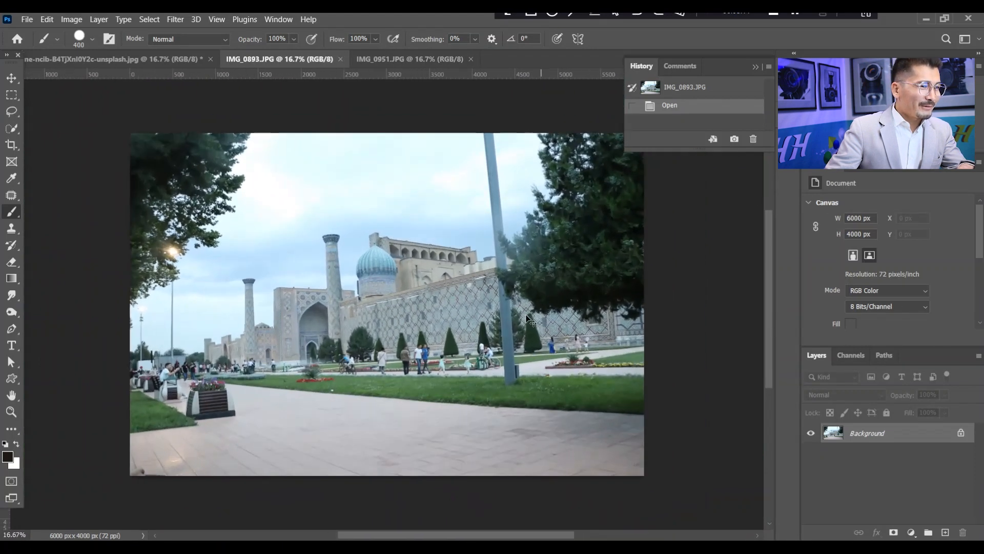
{"action": "key", "text": "ctrl+minus"}
{"action": "key", "text": "ctrl+plus"}
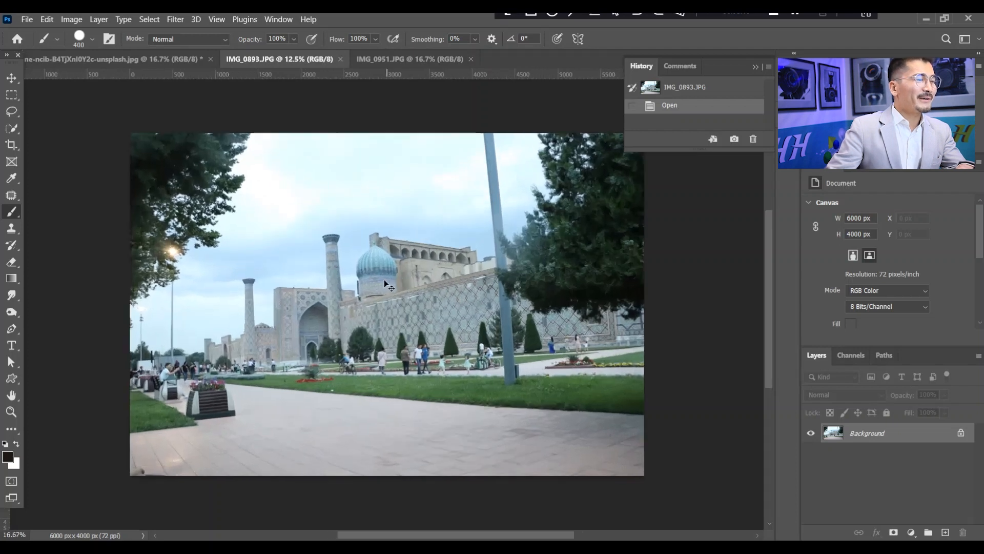
{"action": "key", "text": "ctrl+plus"}
{"action": "key", "text": "ctrl+minus"}
{"action": "key", "text": "ctrl+plus"}
{"action": "key", "text": "ctrl+plus"}
{"action": "key", "text": "ctrl+minus"}
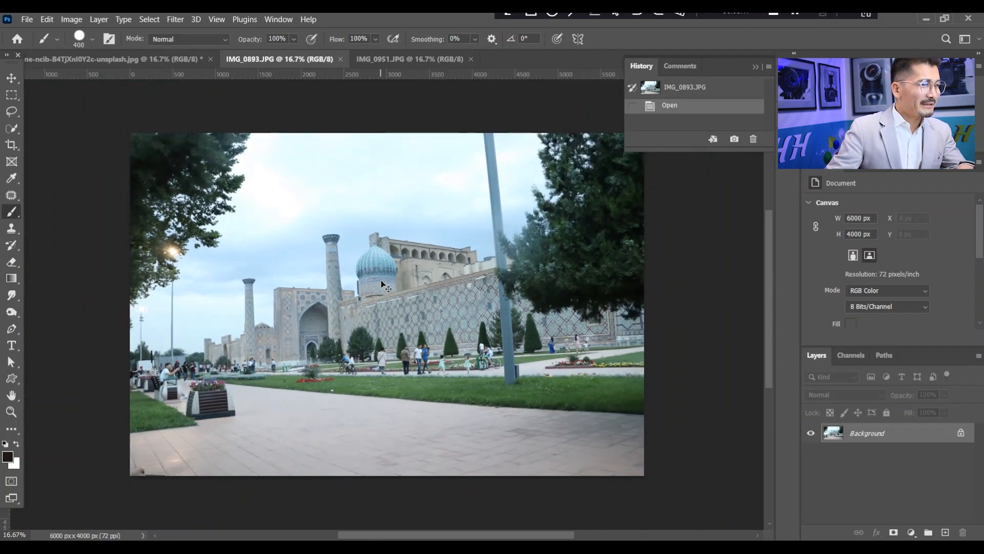
{"action": "key", "text": "ctrl+plus"}
{"action": "key", "text": "ctrl+minus"}
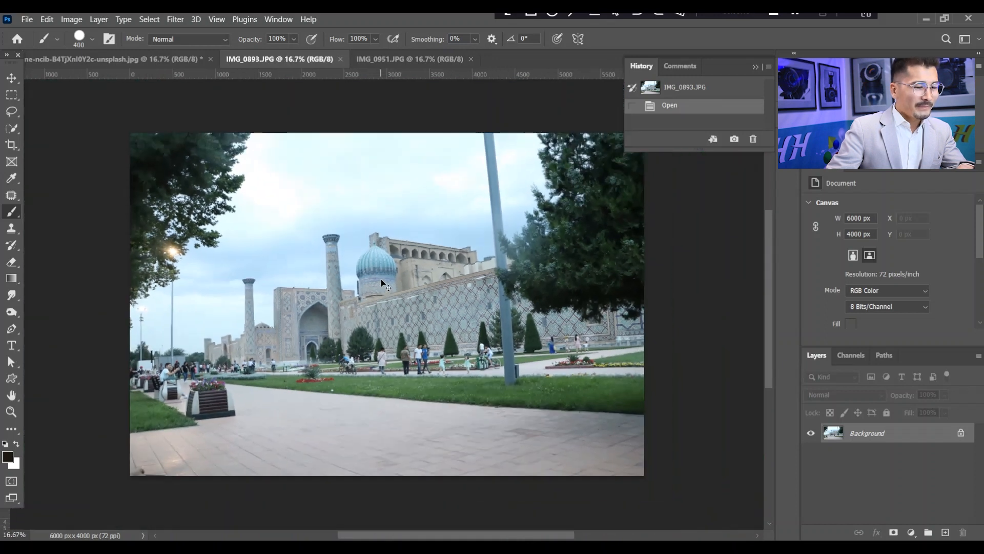
{"action": "key", "text": "ctrl+plus"}
{"action": "key", "text": "ctrl+plus"}
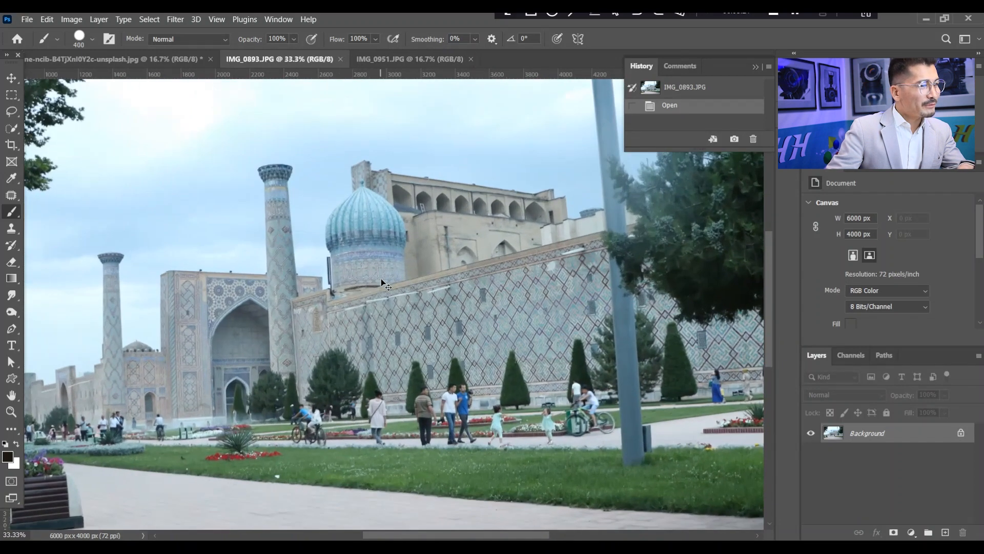
{"action": "key", "text": "ctrl+minus"}
{"action": "key", "text": "ctrl+minus"}
{"action": "key", "text": "ctrl+minus"}
{"action": "key", "text": "ctrl+plus"}
{"action": "key", "text": "ctrl+plus"}
{"action": "key", "text": "ctrl+minus"}
{"action": "key", "text": "ctrl+plus"}
{"action": "key", "text": "ctrl+minus"}
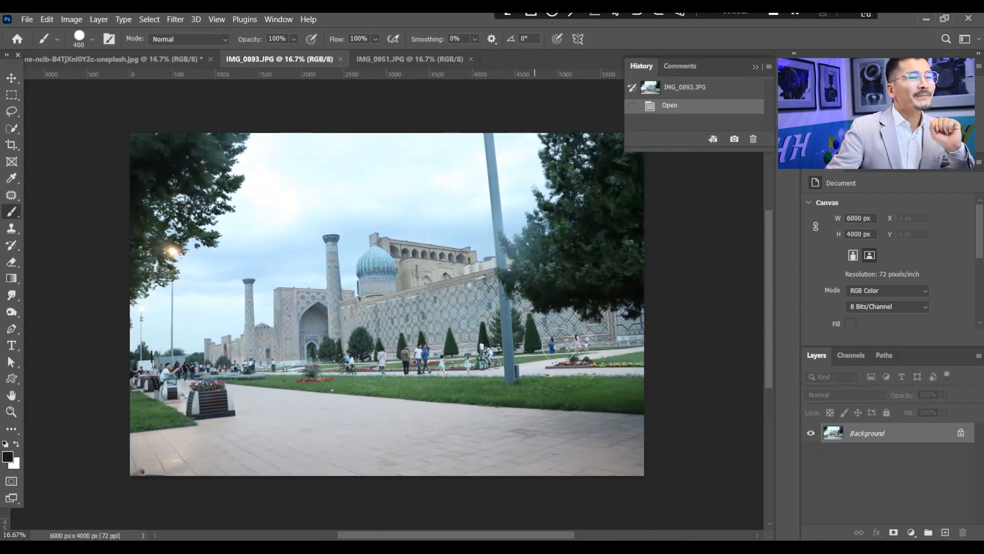
Apply Levels to IMG_0893.JPG with the black point sampled from the shadowed area inside the large archway
{"action": "left_click", "coordinate": [754, 68]}
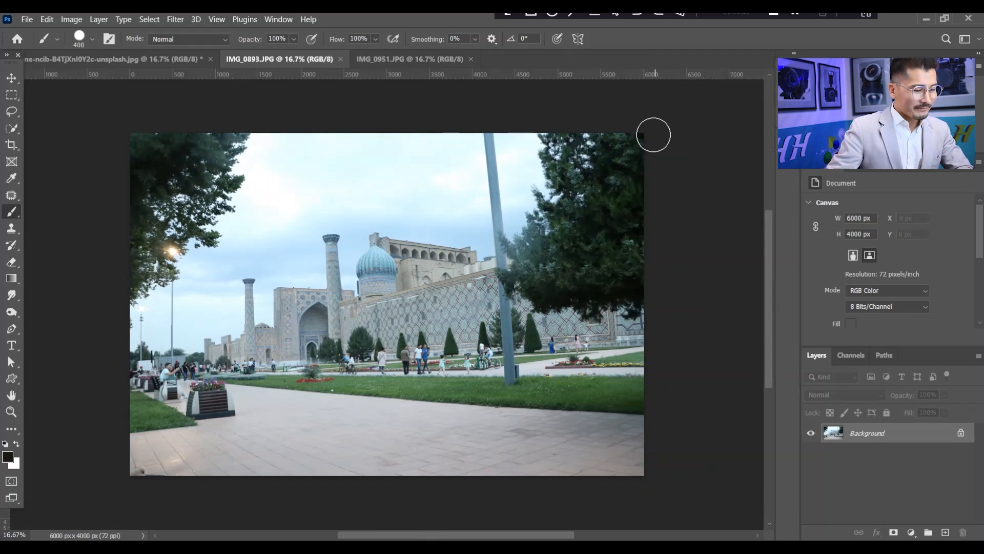
{"action": "left_click", "coordinate": [72, 19]}
{"action": "mouse_move", "coordinate": [109, 50]}
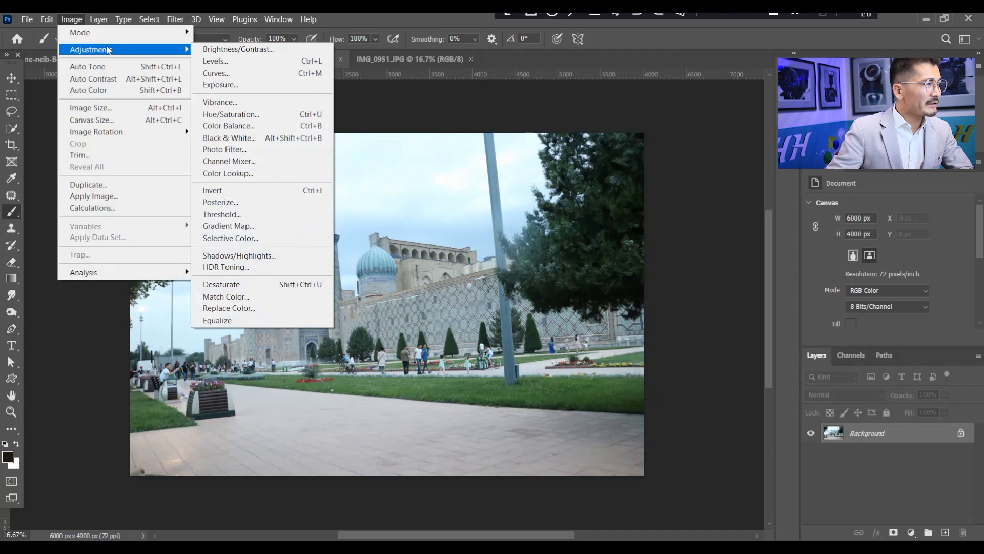
{"action": "left_click", "coordinate": [214, 61]}
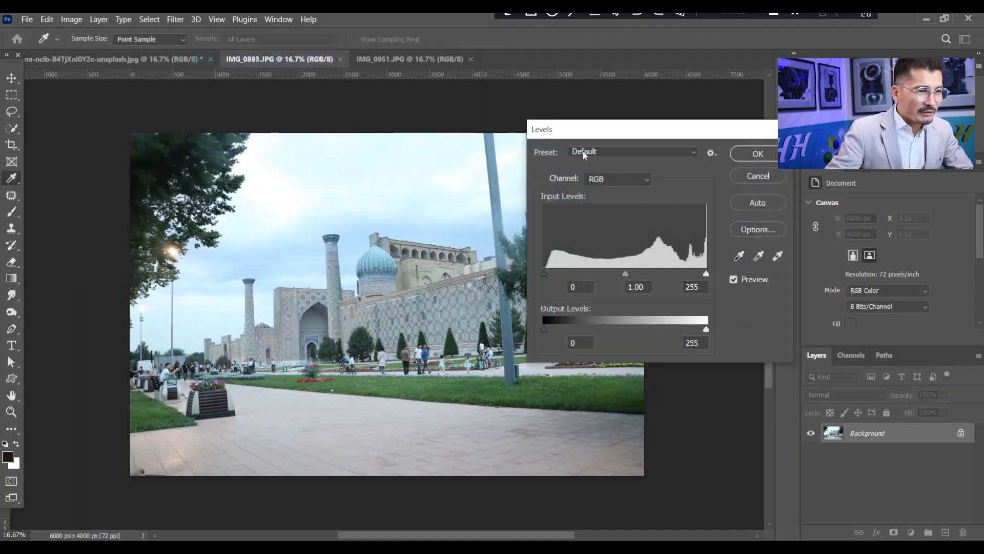
{"action": "left_click_drag", "start_coordinate": [663, 127], "coordinate": [696, 127]}
{"action": "left_click", "coordinate": [777, 257]}
{"action": "key", "text": "ctrl+plus"}
{"action": "key", "text": "ctrl+plus"}
{"action": "key", "text": "ctrl+plus"}
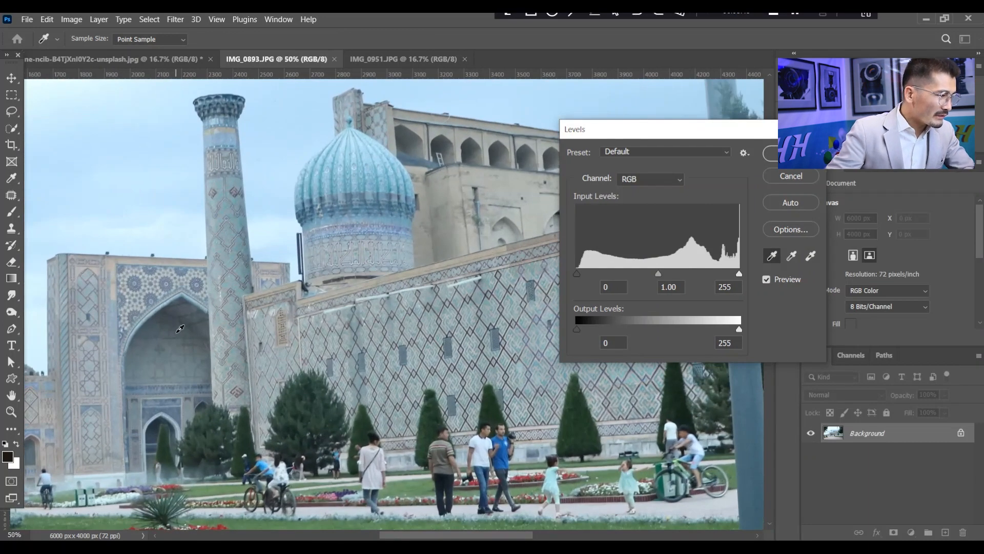
{"action": "left_click", "coordinate": [179, 330]}
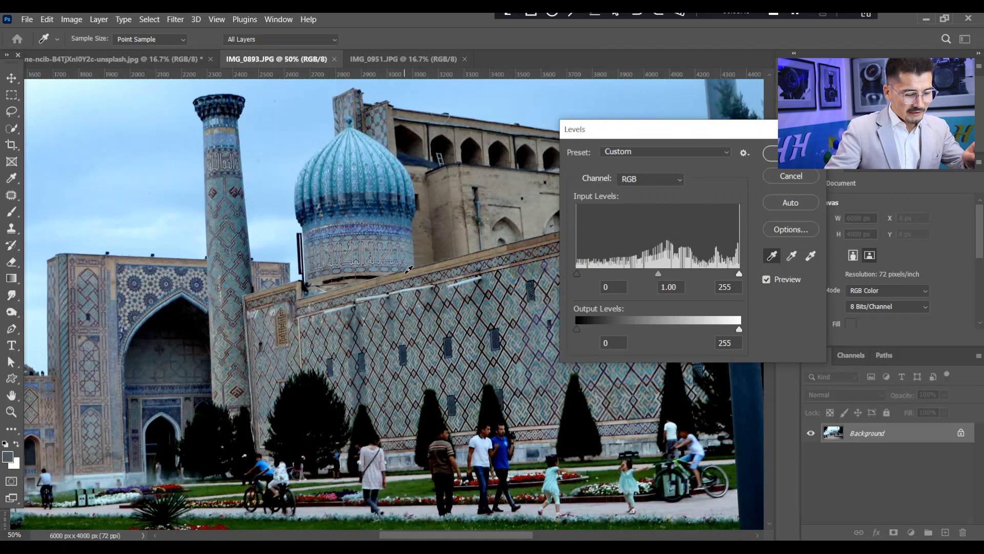
{"action": "key", "text": "Return"}
{"action": "key", "text": "b"}
{"action": "key", "text": "ctrl+minus"}
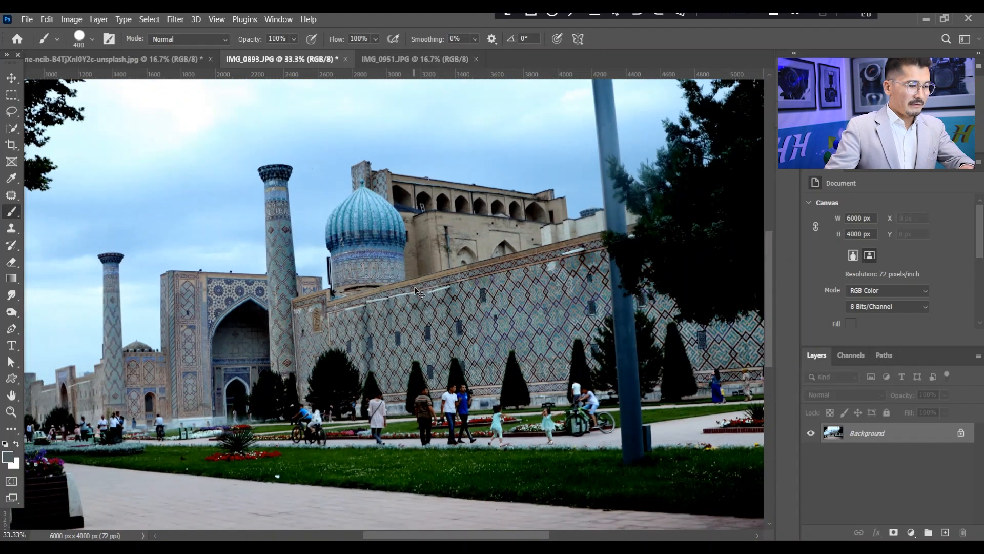
{"action": "key", "text": "ctrl+minus"}
{"action": "key", "text": "ctrl+minus"}
{"action": "key", "text": "ctrl+minus"}
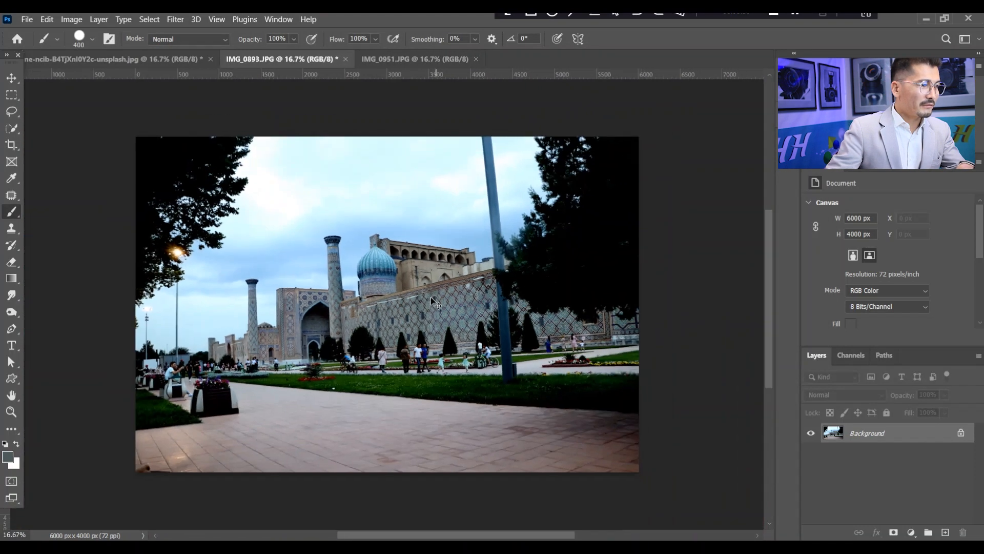
{"action": "key", "text": "ctrl+plus"}
{"action": "key", "text": "ctrl+plus"}
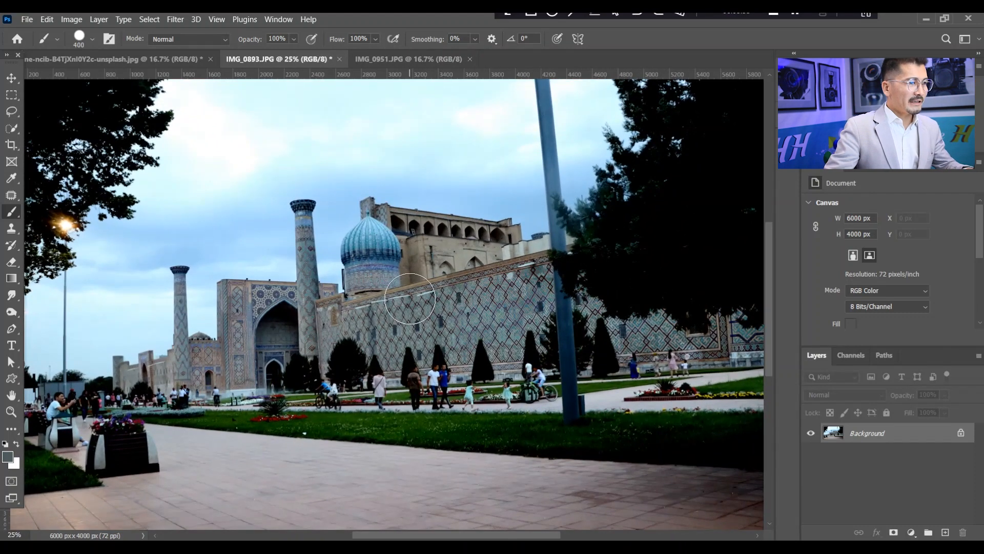
Show the history of IMG_0893.JPG and set the history brush source to the Open state
{"action": "left_click", "coordinate": [788, 69]}
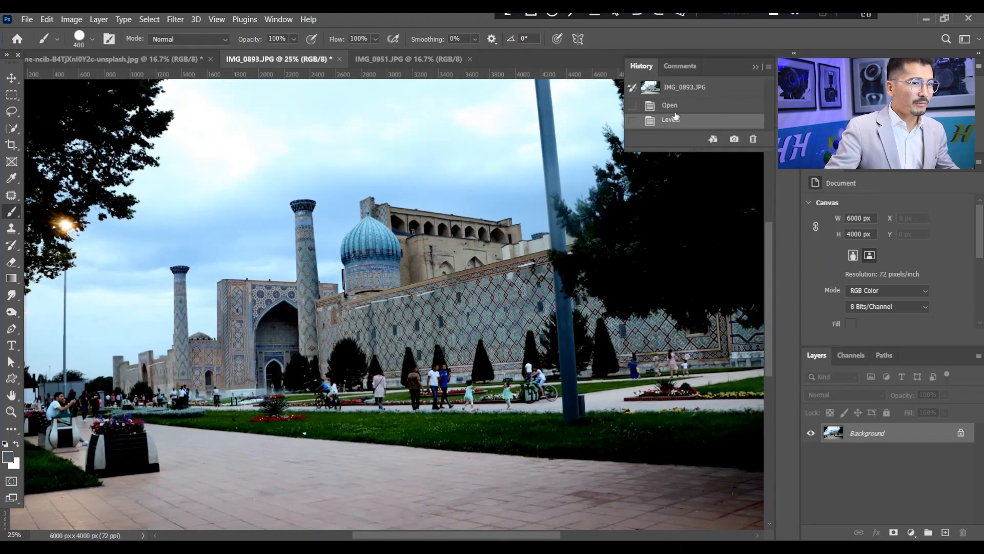
{"action": "left_click", "coordinate": [633, 122]}
{"action": "scroll", "coordinate": [635, 124], "scroll_direction": "down", "scroll_amount": 2}
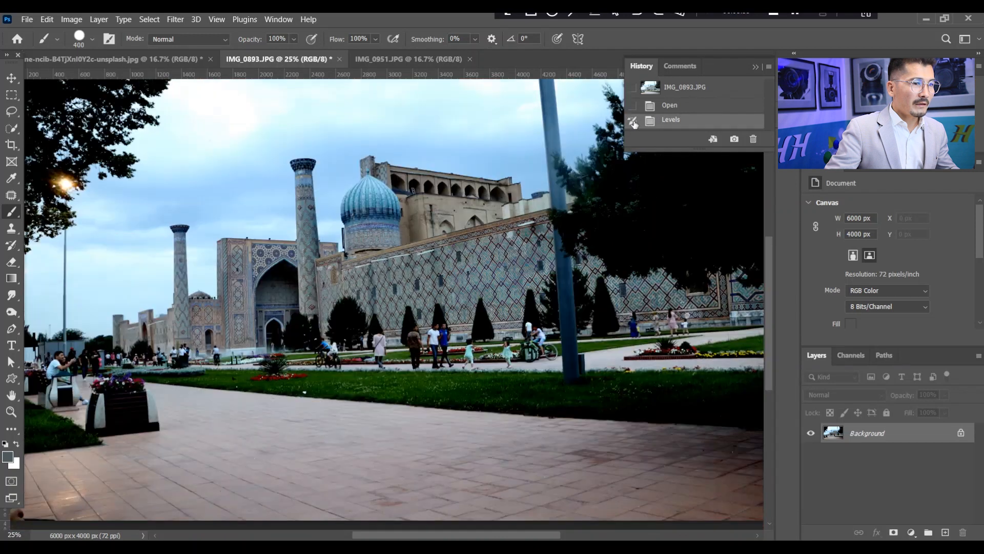
{"action": "left_click", "coordinate": [633, 107]}
{"action": "left_click", "coordinate": [634, 89]}
{"action": "left_click", "coordinate": [632, 106]}
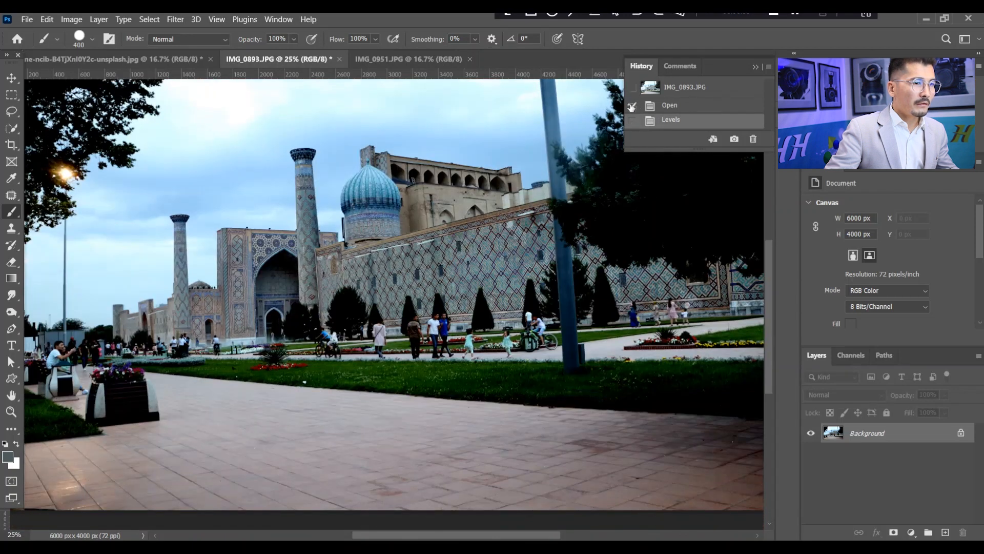
Compare the building photo before and after Levels in the history, finishing on the Open state
{"action": "left_click", "coordinate": [679, 107]}
{"action": "left_click", "coordinate": [676, 119]}
{"action": "left_click", "coordinate": [676, 109]}
{"action": "left_click", "coordinate": [675, 120]}
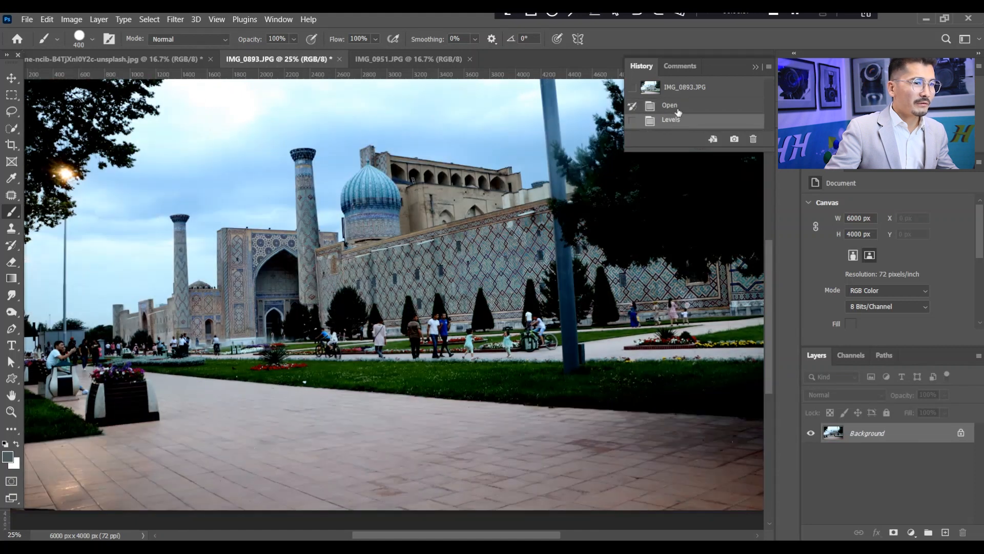
{"action": "left_click", "coordinate": [676, 107]}
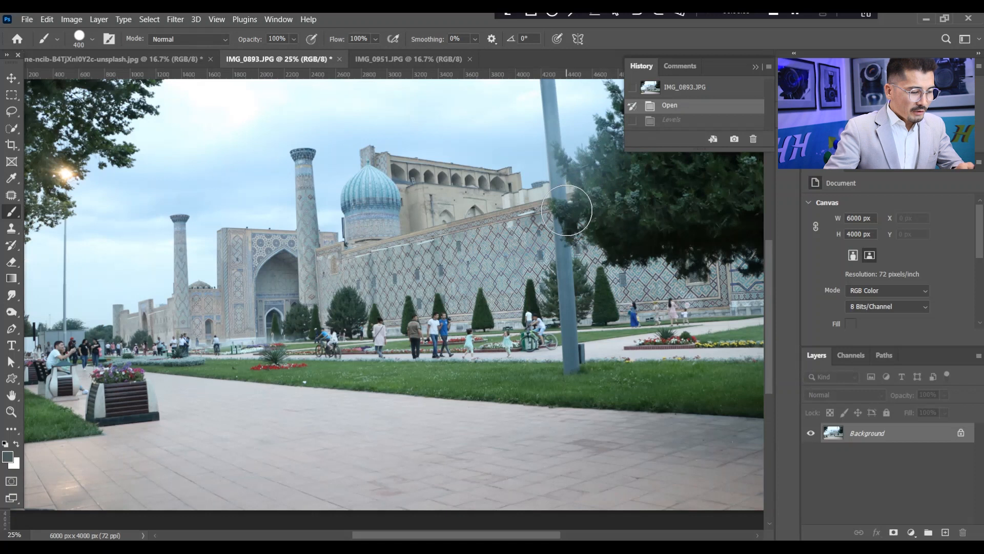
Open Levels for the building photo and sample the white point from the pale lettering band near the top of the large minaret
{"action": "left_click", "coordinate": [71, 19]}
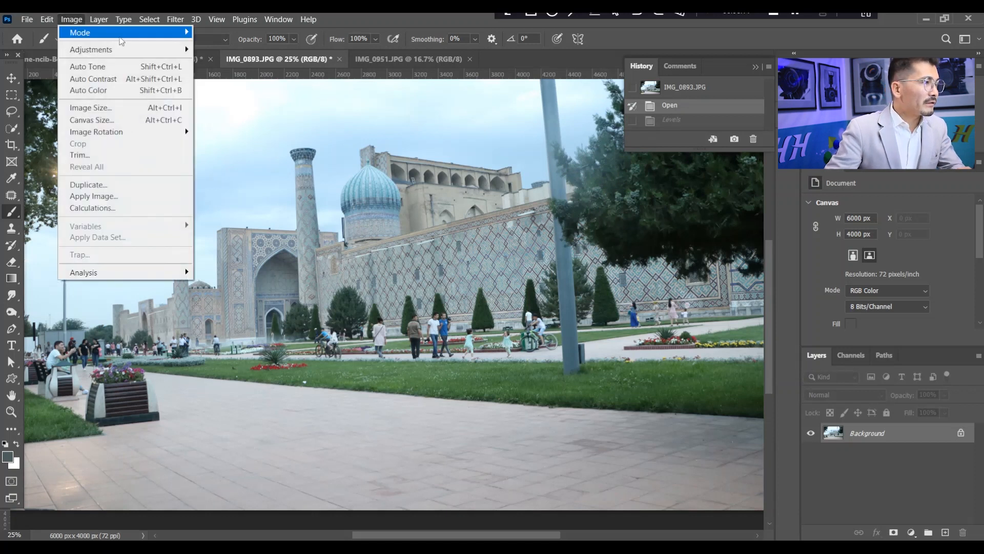
{"action": "mouse_move", "coordinate": [169, 50]}
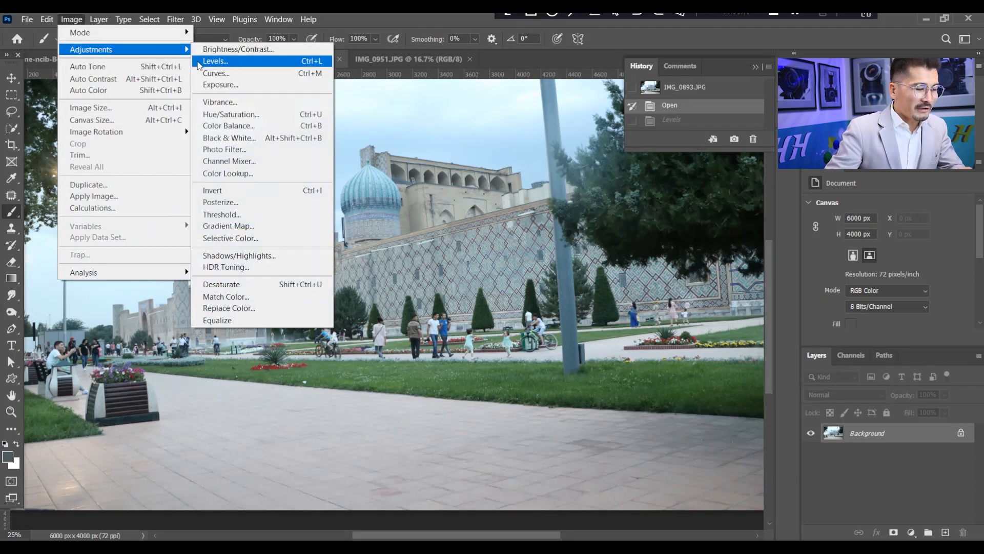
{"action": "left_click", "coordinate": [789, 278]}
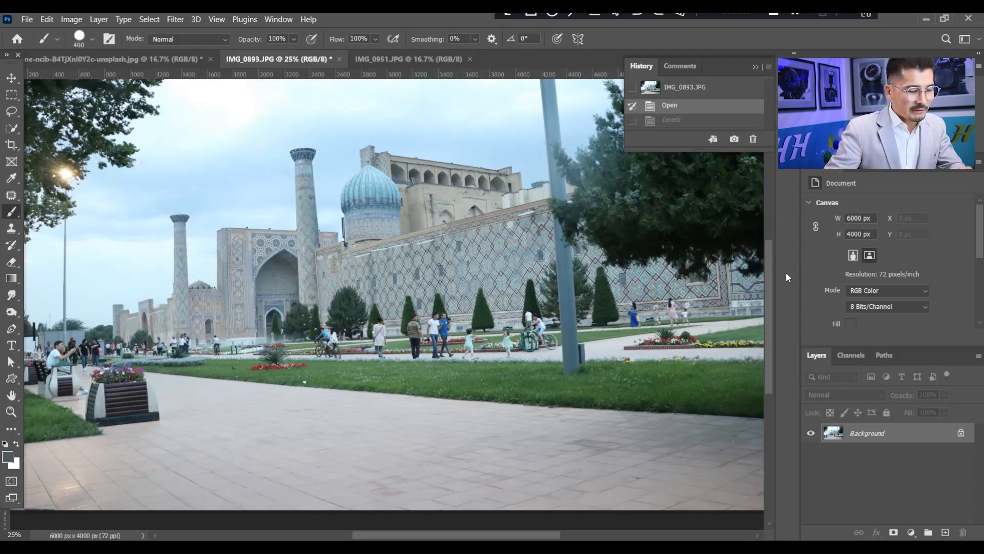
{"action": "key", "text": "ctrl+l"}
{"action": "left_click", "coordinate": [811, 255]}
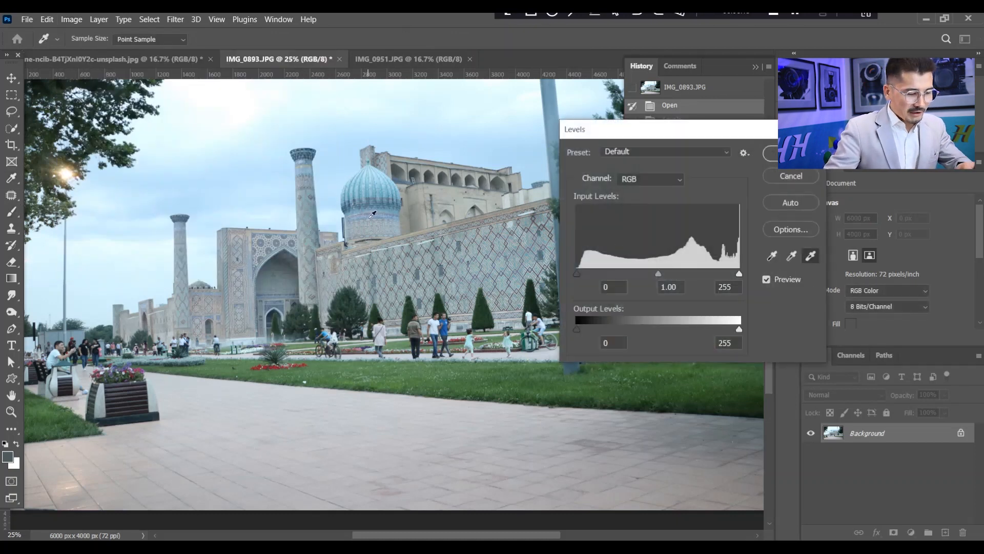
{"action": "key", "text": "ctrl+plus"}
{"action": "key", "text": "ctrl+plus"}
{"action": "key", "text": "ctrl+plus"}
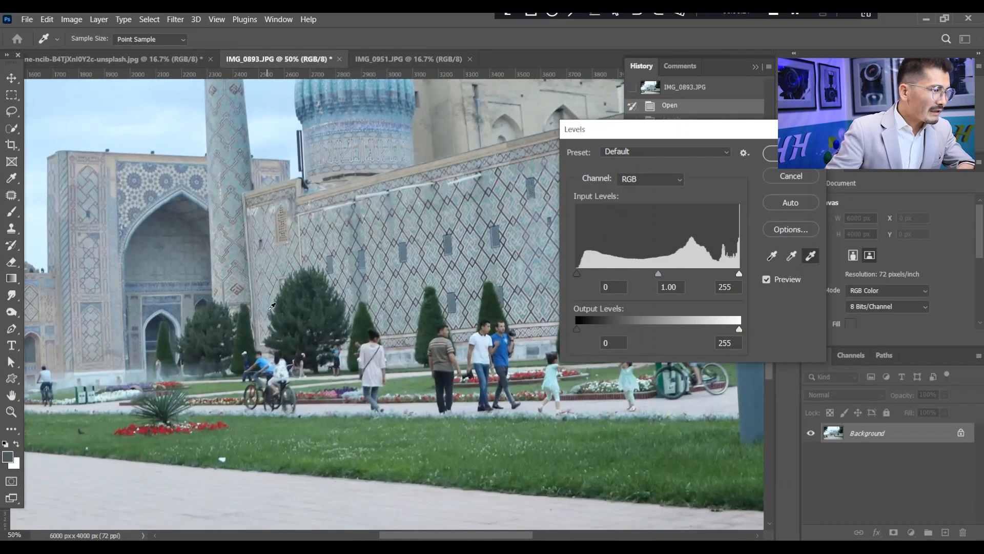
{"action": "key", "text": "ctrl+plus"}
{"action": "key", "text": "ctrl+plus"}
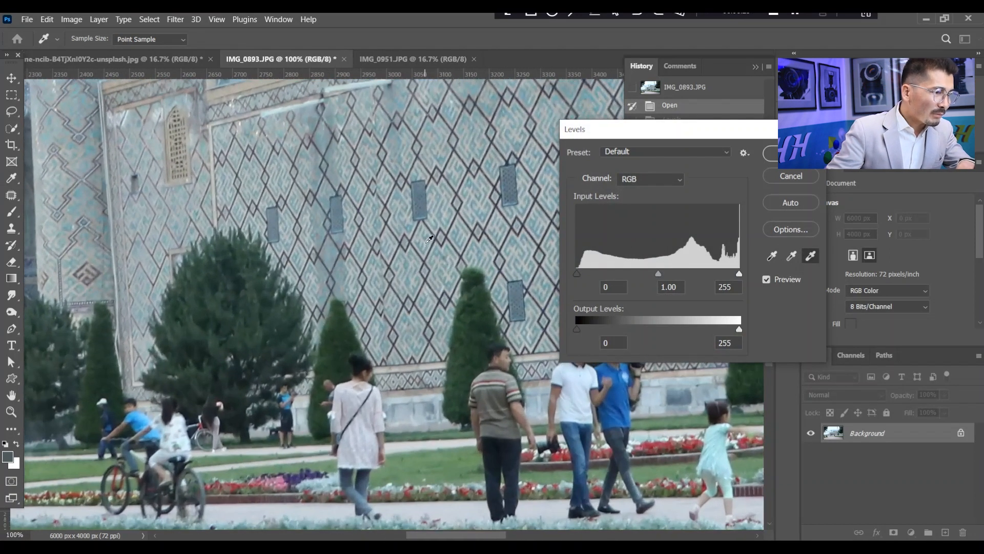
{"action": "key", "text": "ctrl+plus"}
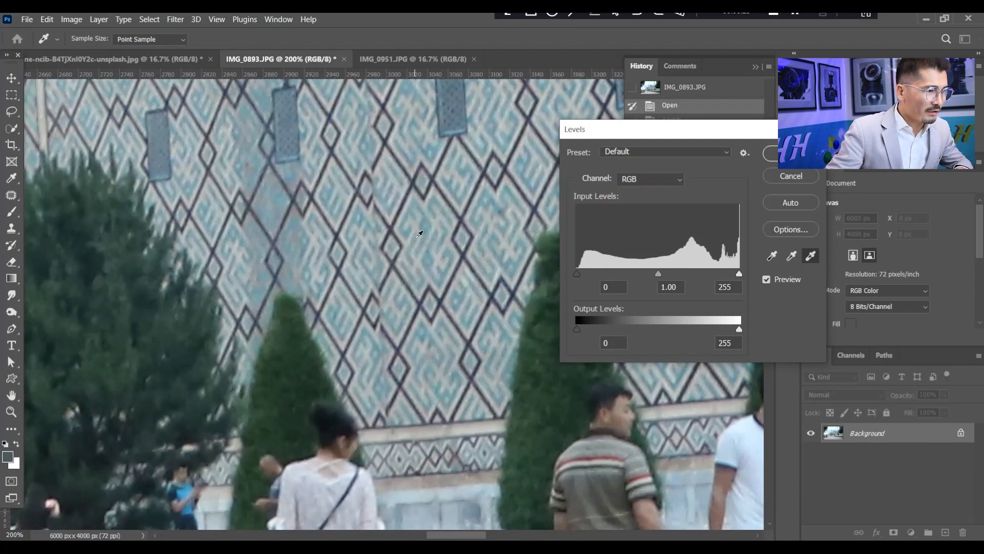
{"action": "left_click_drag", "start_coordinate": [342, 165], "coordinate": [330, 480]}
{"action": "left_click_drag", "start_coordinate": [333, 105], "coordinate": [385, 330]}
{"action": "left_click_drag", "start_coordinate": [349, 297], "coordinate": [106, 179]}
{"action": "left_click_drag", "start_coordinate": [186, 245], "coordinate": [287, 500]}
{"action": "left_click_drag", "start_coordinate": [220, 328], "coordinate": [218, 198]}
{"action": "left_click_drag", "start_coordinate": [263, 369], "coordinate": [377, 334]}
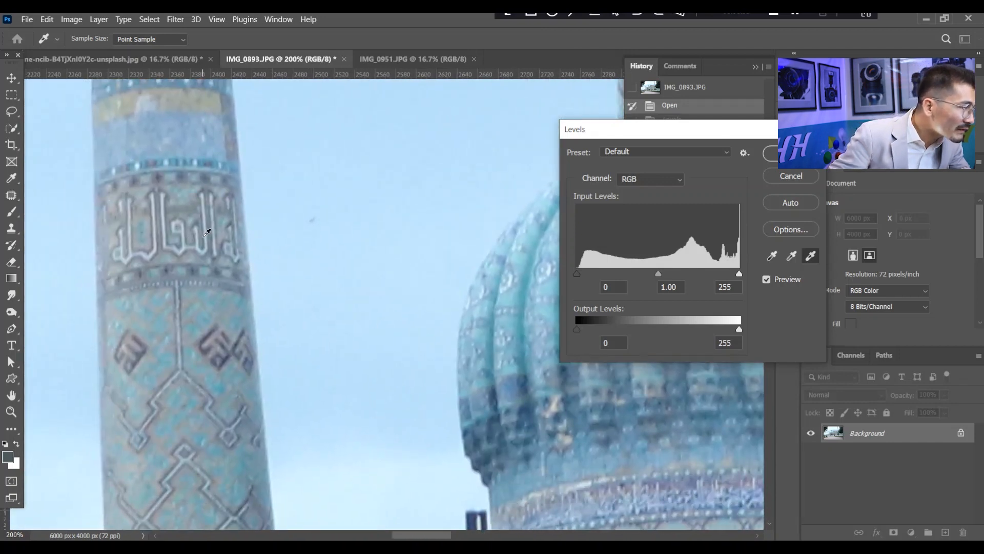
{"action": "left_click", "coordinate": [208, 233]}
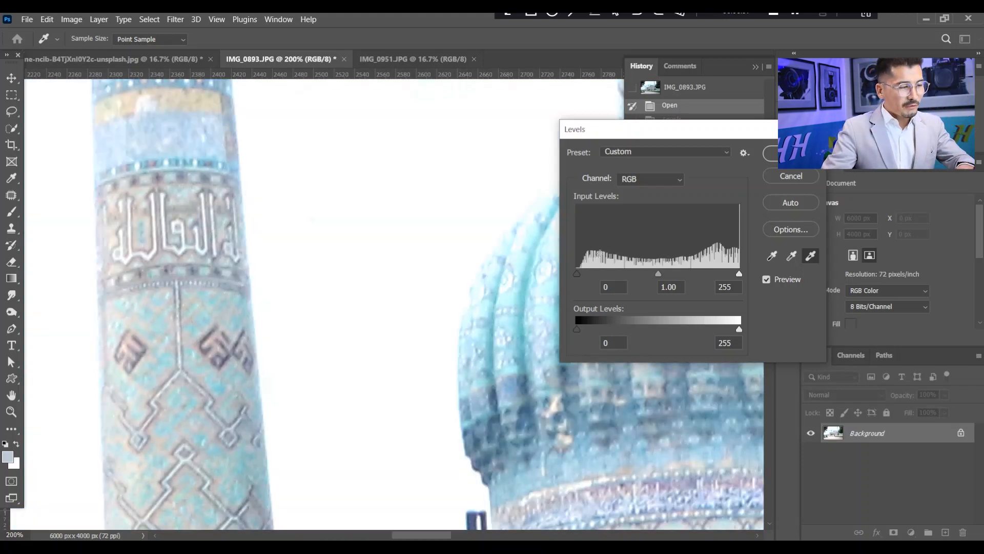
Check the sampled white point across the whole building photo and apply the Levels adjustment
{"action": "key", "text": "ctrl+minus"}
{"action": "key", "text": "ctrl+minus"}
{"action": "key", "text": "ctrl+minus"}
{"action": "key", "text": "ctrl+minus"}
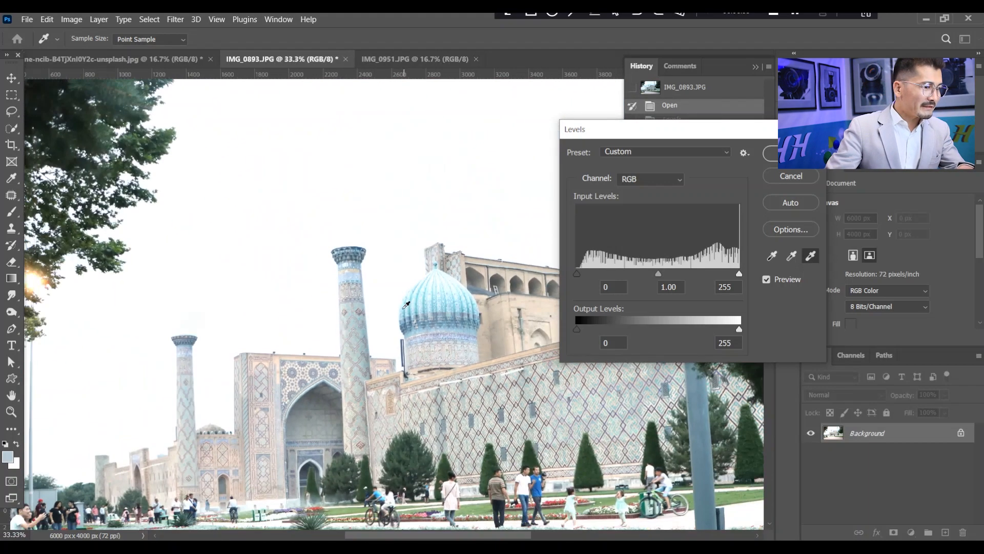
{"action": "key", "text": "ctrl+minus"}
{"action": "key", "text": "ctrl+minus"}
{"action": "key", "text": "ctrl+minus"}
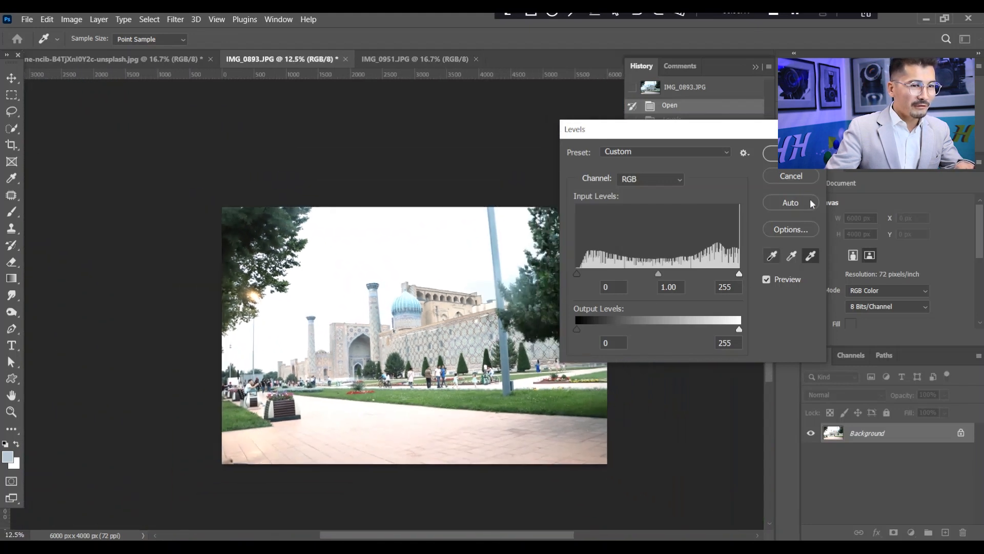
{"action": "left_click", "coordinate": [793, 154]}
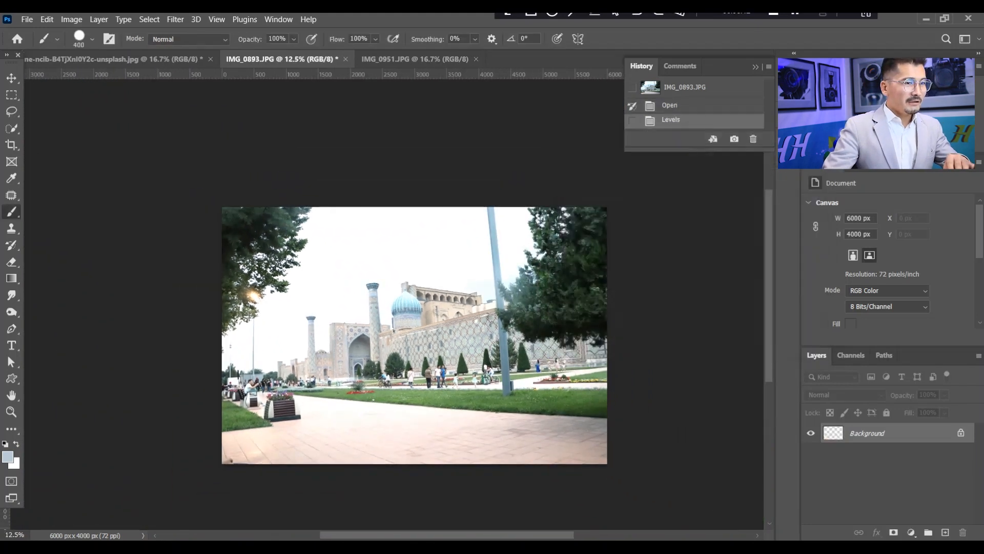
Compare the building photo before and after the white point Levels adjustment in the history, finishing on the Levels state
{"action": "left_click", "coordinate": [672, 106]}
{"action": "left_click", "coordinate": [672, 121]}
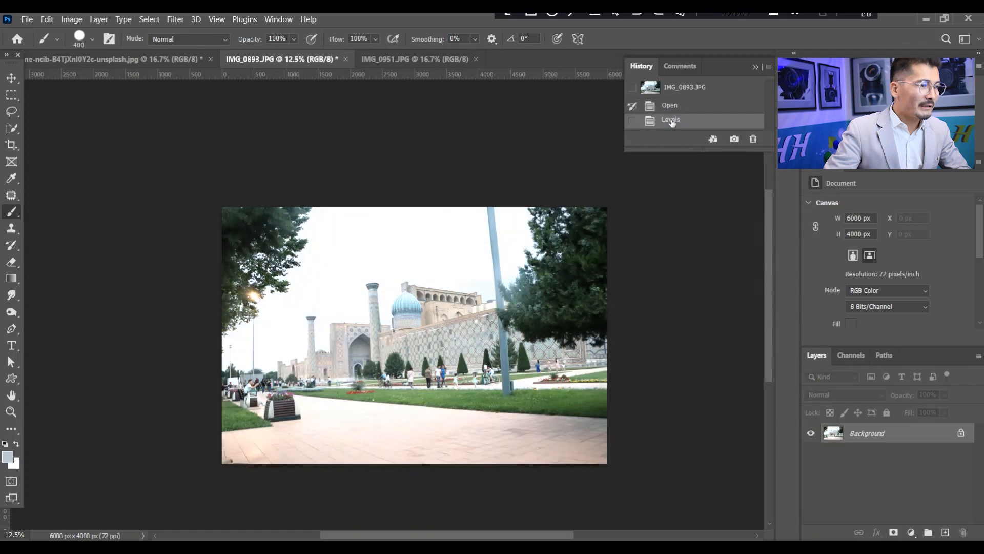
{"action": "left_click", "coordinate": [675, 111]}
{"action": "left_click", "coordinate": [676, 121]}
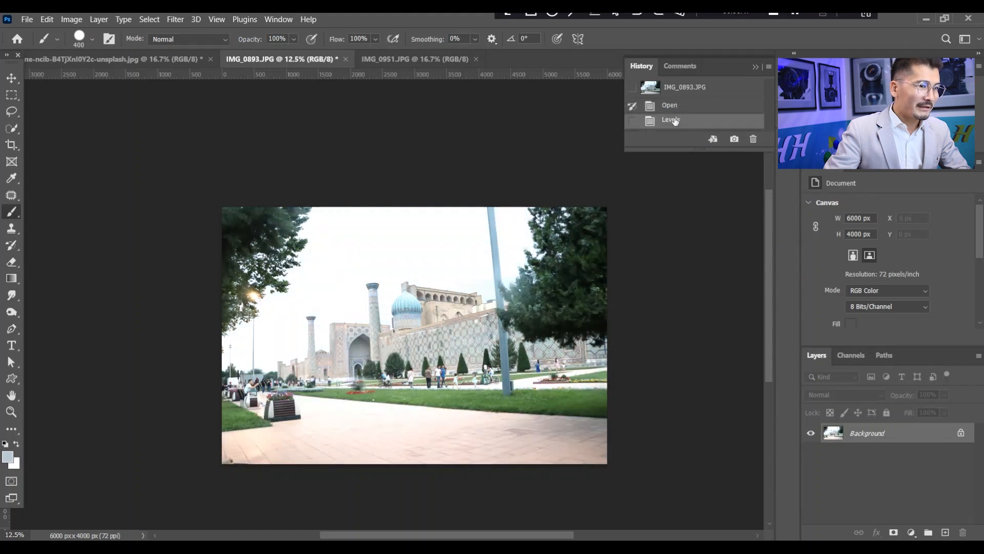
{"action": "left_click", "coordinate": [675, 108]}
{"action": "left_click", "coordinate": [675, 117]}
{"action": "left_click", "coordinate": [675, 108]}
{"action": "left_click", "coordinate": [675, 117]}
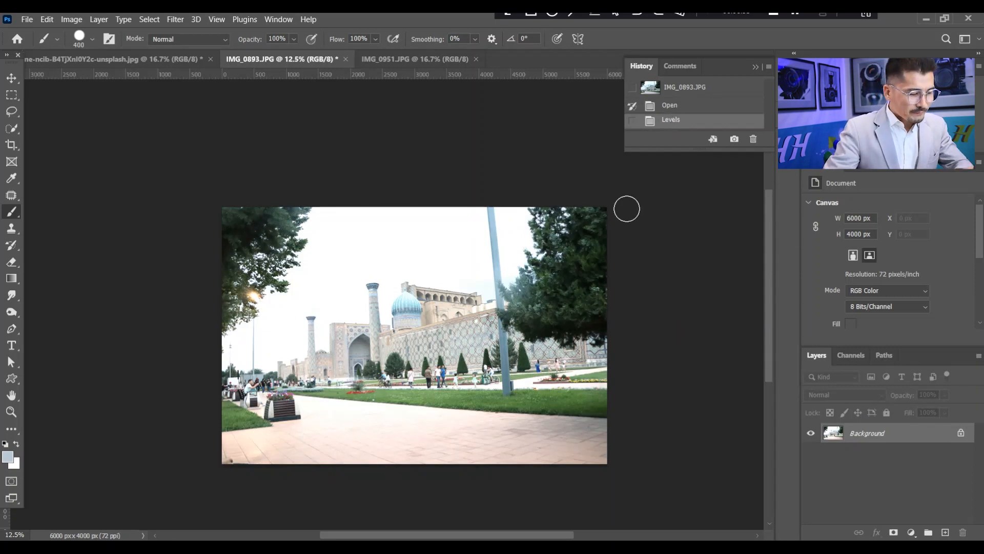
Dismiss Levels without changes and return the building photo to its Open history state
{"action": "key", "text": "ctrl+l"}
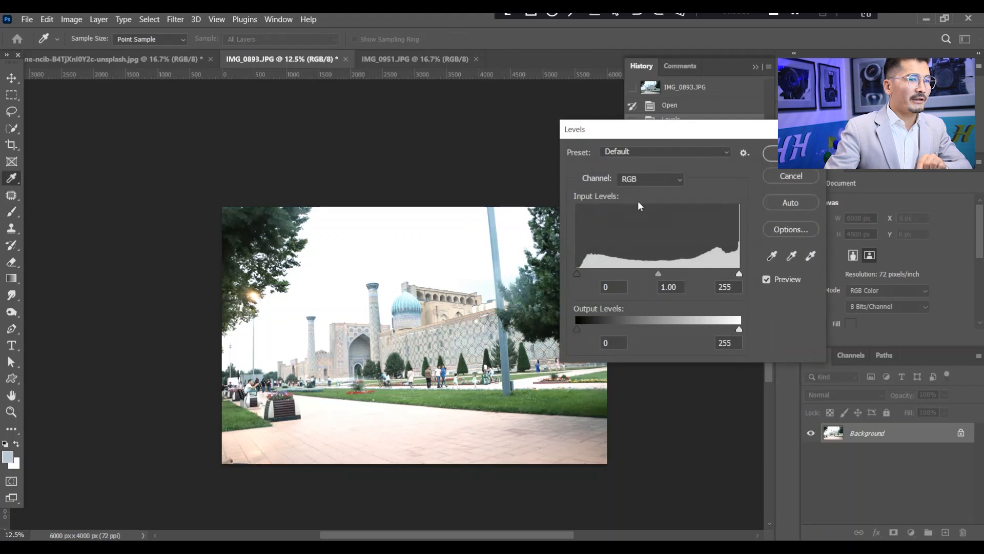
{"action": "left_click", "coordinate": [780, 173]}
{"action": "left_click", "coordinate": [690, 106]}
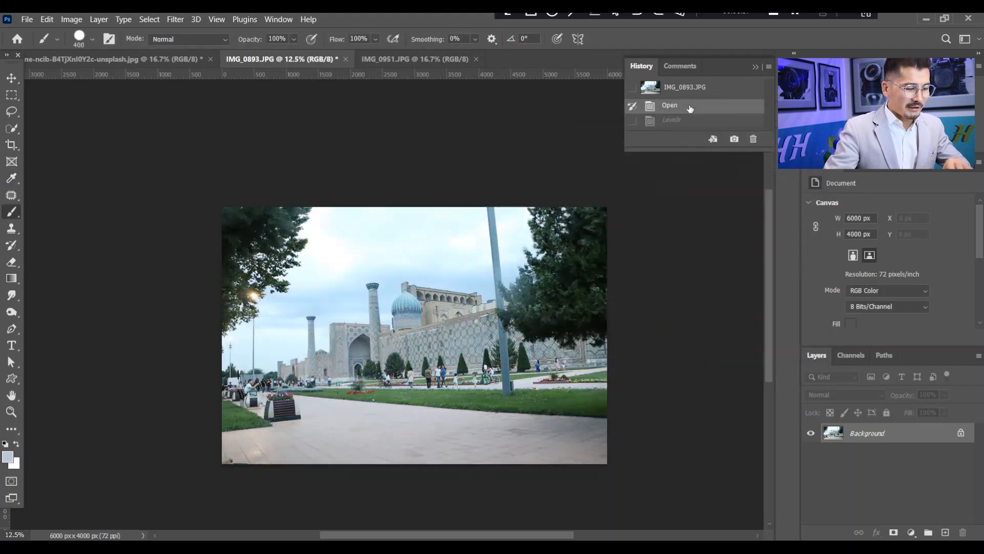
Open Levels for the building photo and set the Red channel's midtone input to 0.92
{"action": "key", "text": "ctrl+l"}
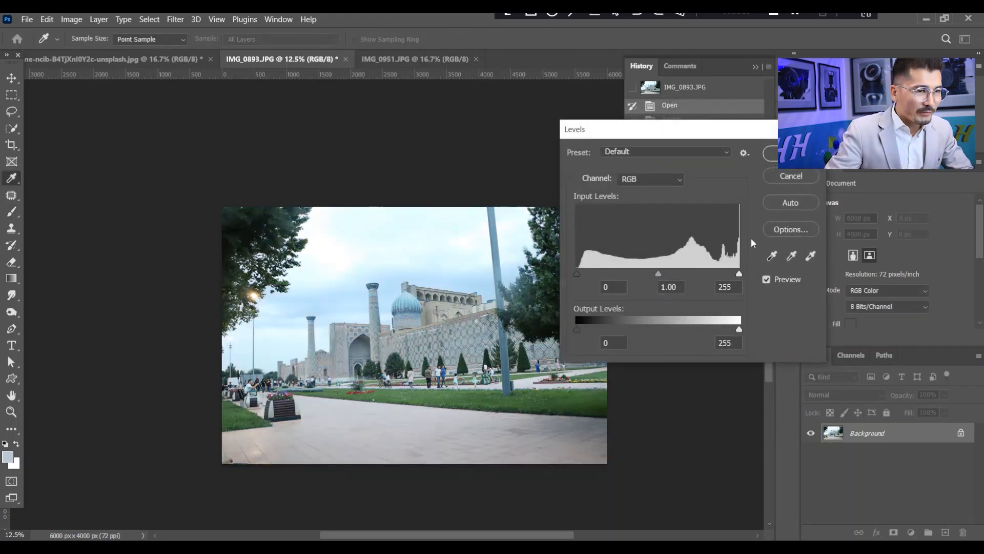
{"action": "left_click", "coordinate": [681, 178]}
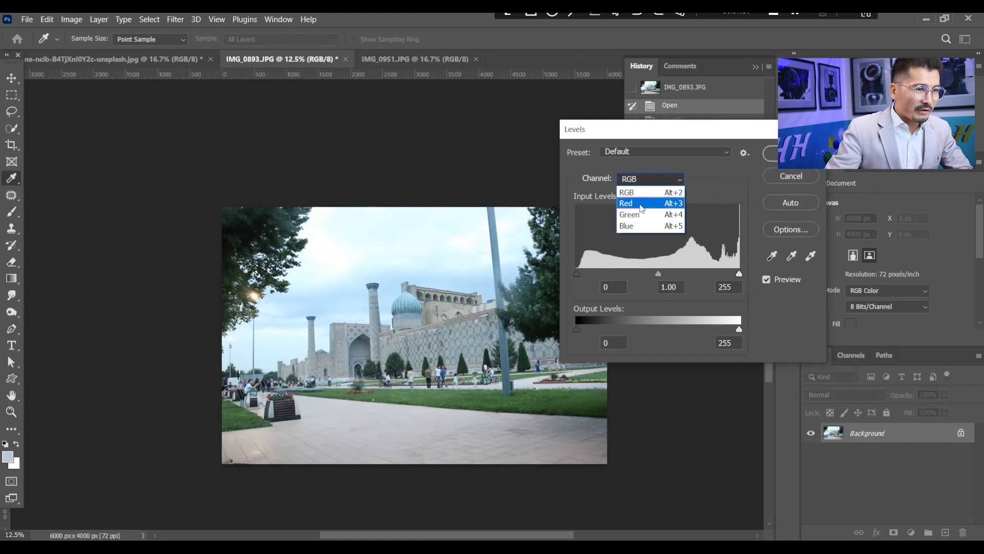
{"action": "left_click", "coordinate": [640, 205]}
{"action": "mouse_move", "coordinate": [658, 276]}
{"action": "left_mouse_down"}
{"action": "mouse_move", "coordinate": [683, 281]}
{"action": "mouse_move", "coordinate": [653, 279]}
{"action": "mouse_move", "coordinate": [664, 277]}
{"action": "left_mouse_up"}
Set the Green channel's shadow input level to 10 in Levels and slightly darken its midtones
{"action": "left_click", "coordinate": [667, 179]}
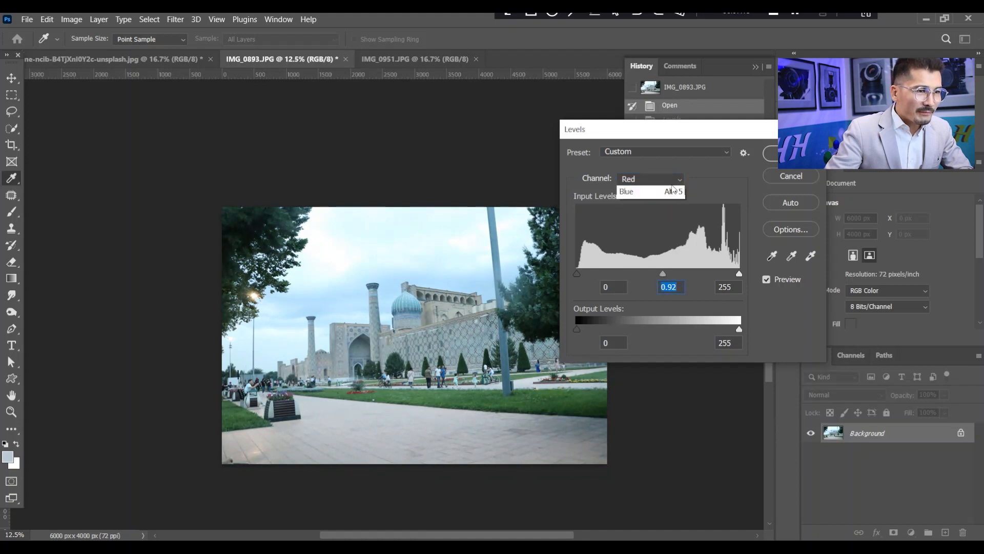
{"action": "left_click", "coordinate": [647, 216]}
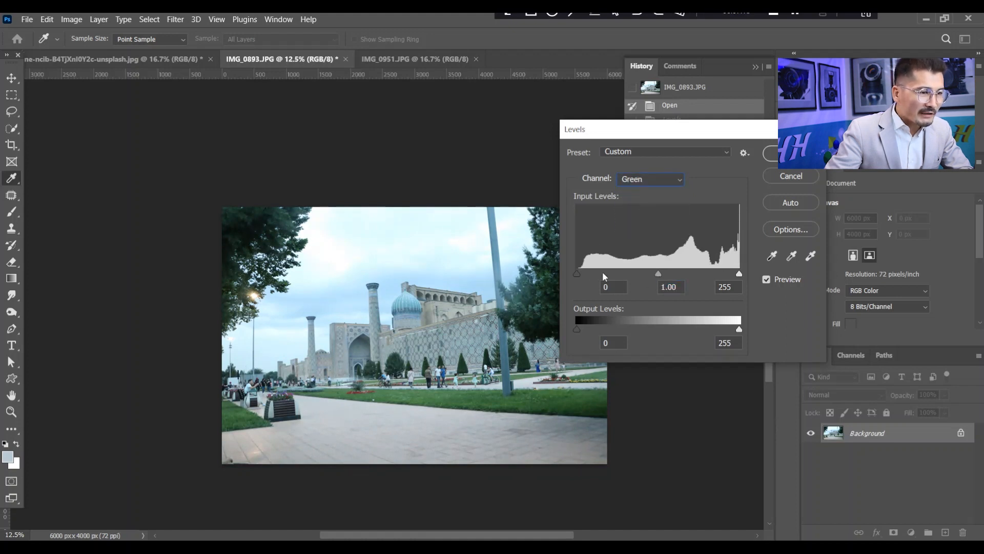
{"action": "left_click_drag", "start_coordinate": [580, 270], "coordinate": [583, 272]}
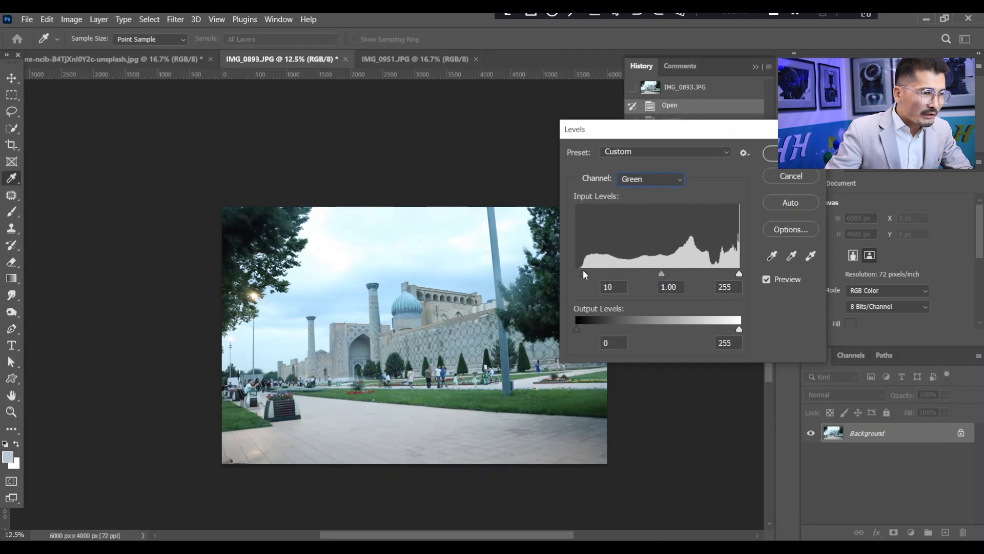
{"action": "left_click_drag", "start_coordinate": [664, 273], "coordinate": [666, 276]}
Set the Blue channel's shadow input to 22 and midtone input to 1.17, and discard the whole Levels adjustment
{"action": "left_click", "coordinate": [667, 179]}
{"action": "left_click", "coordinate": [628, 225]}
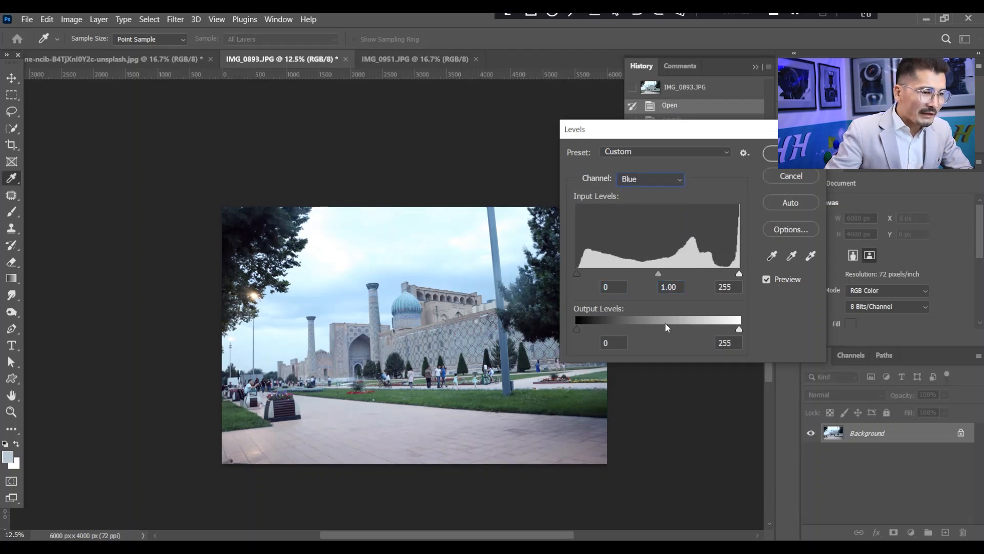
{"action": "key", "text": "ctrl+plus"}
{"action": "key", "text": "ctrl+plus"}
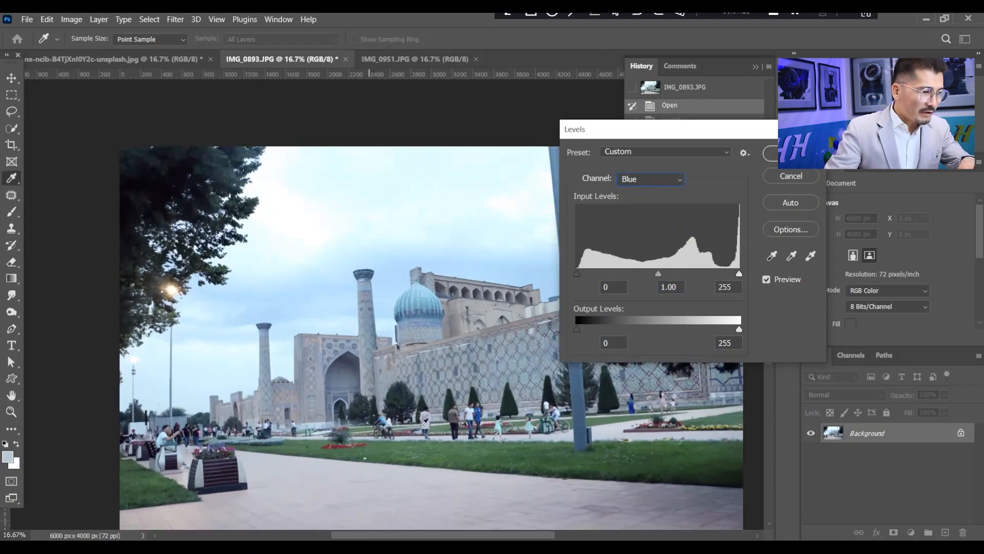
{"action": "key", "text": "ctrl+plus"}
{"action": "key", "text": "ctrl+plus"}
{"action": "key", "text": "ctrl+plus"}
{"action": "left_click_drag", "start_coordinate": [561, 439], "coordinate": [426, 267]}
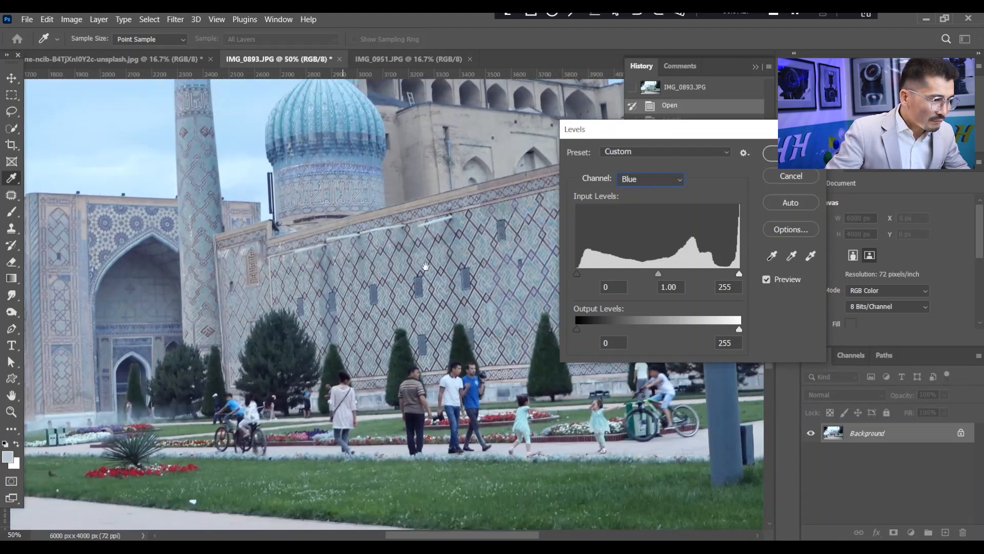
{"action": "left_click_drag", "start_coordinate": [420, 317], "coordinate": [390, 324]}
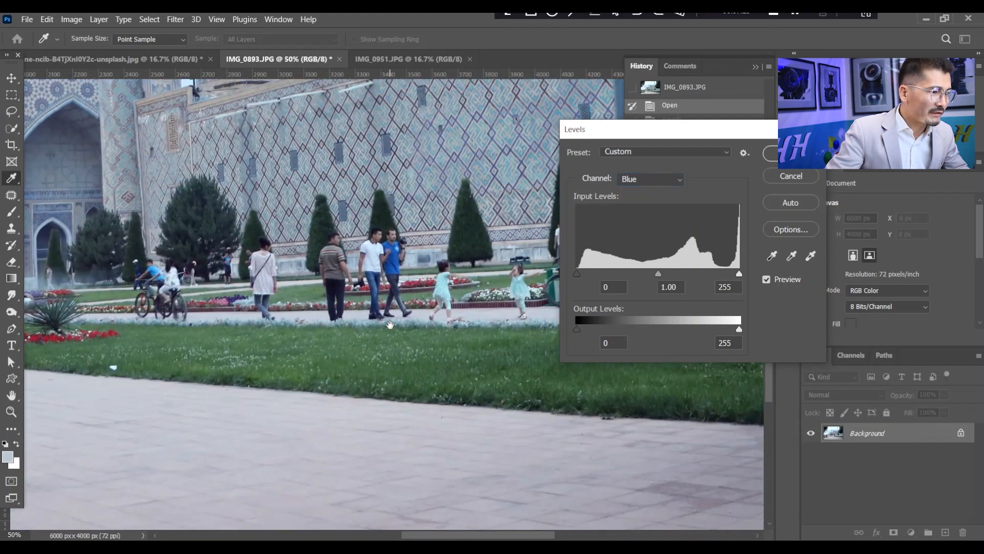
{"action": "left_click_drag", "start_coordinate": [581, 272], "coordinate": [591, 270]}
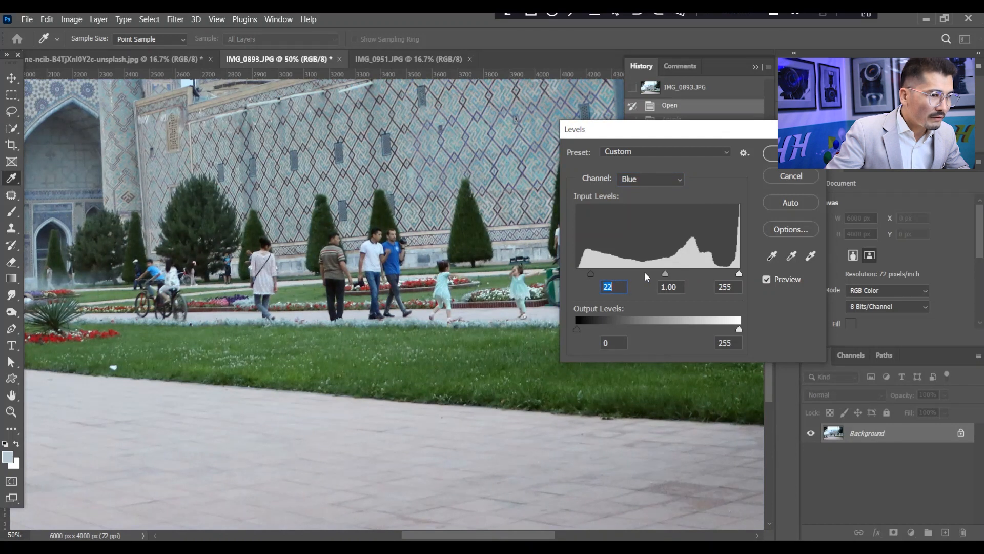
{"action": "mouse_move", "coordinate": [673, 272]}
{"action": "left_mouse_down"}
{"action": "mouse_move", "coordinate": [733, 275]}
{"action": "mouse_move", "coordinate": [661, 269]}
{"action": "left_mouse_up"}
{"action": "left_click", "coordinate": [657, 275]}
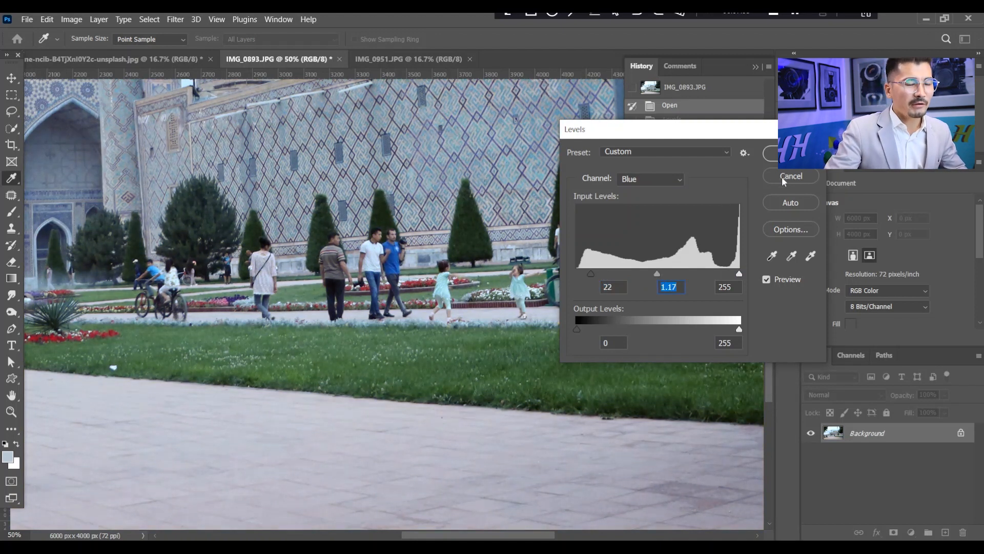
{"action": "left_click", "coordinate": [803, 175]}
{"action": "key", "text": "b"}
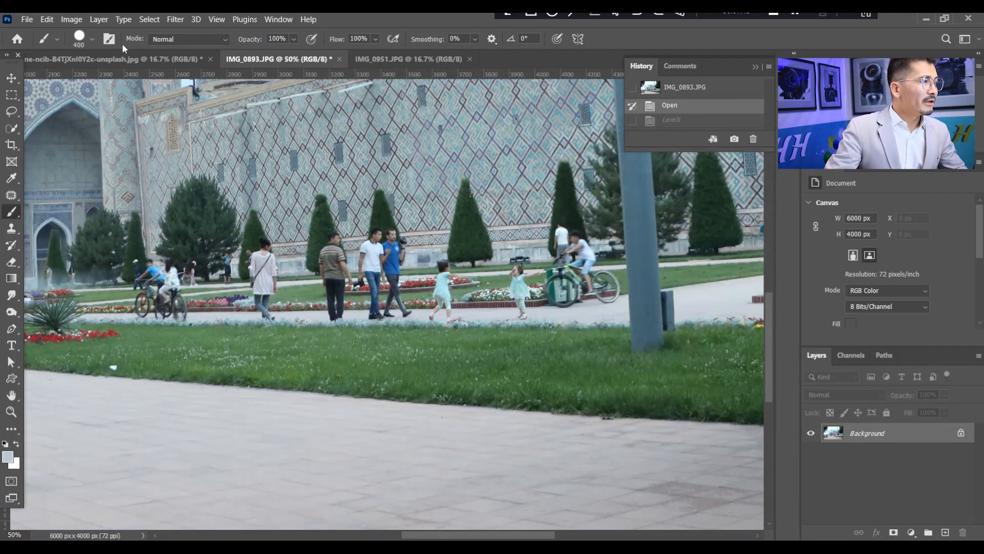
Open Curves for the building photo and move the RGB curve's highlight endpoint to input 244, output 253
{"action": "left_click", "coordinate": [71, 19]}
{"action": "mouse_move", "coordinate": [183, 51]}
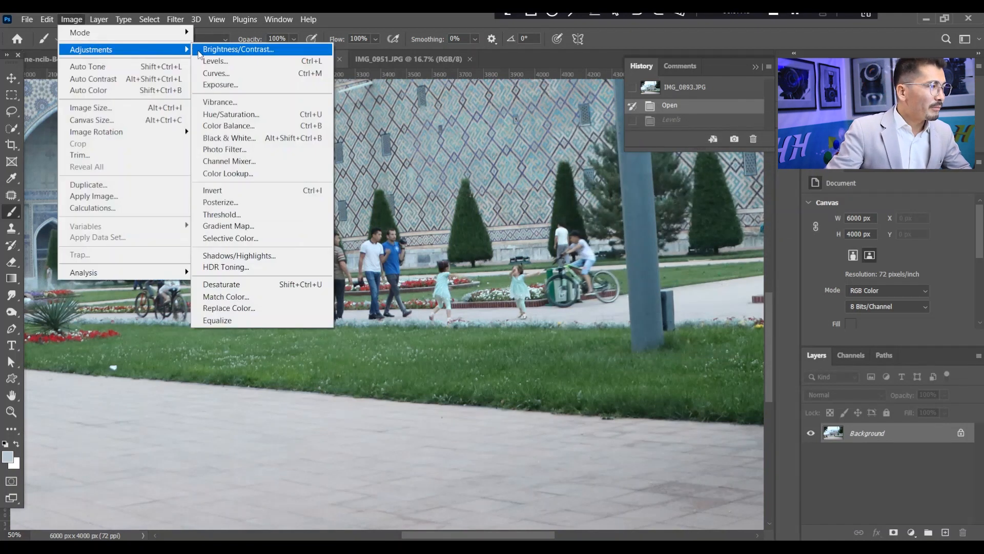
{"action": "left_click", "coordinate": [216, 74]}
{"action": "left_click_drag", "start_coordinate": [465, 81], "coordinate": [565, 90]}
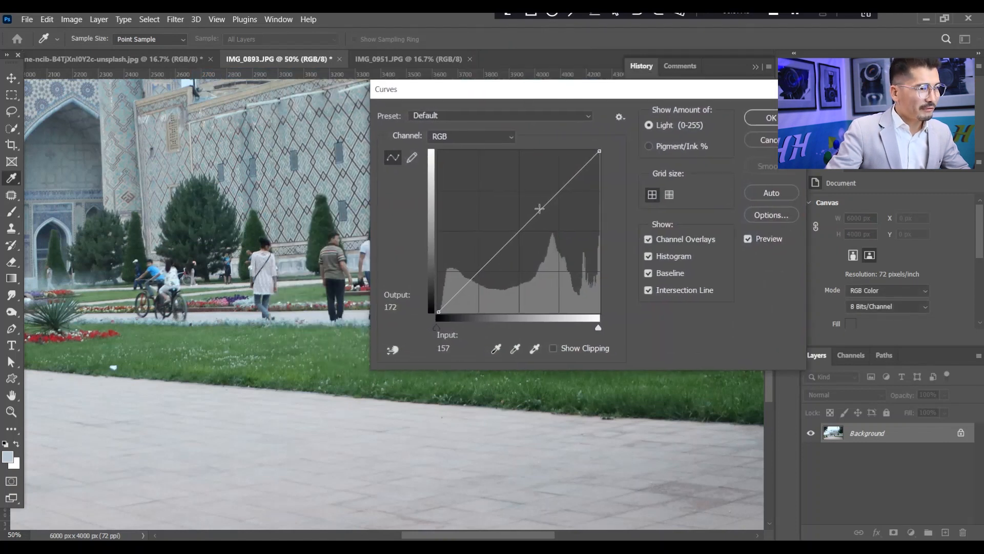
{"action": "left_click", "coordinate": [510, 137]}
{"action": "left_click", "coordinate": [549, 139]}
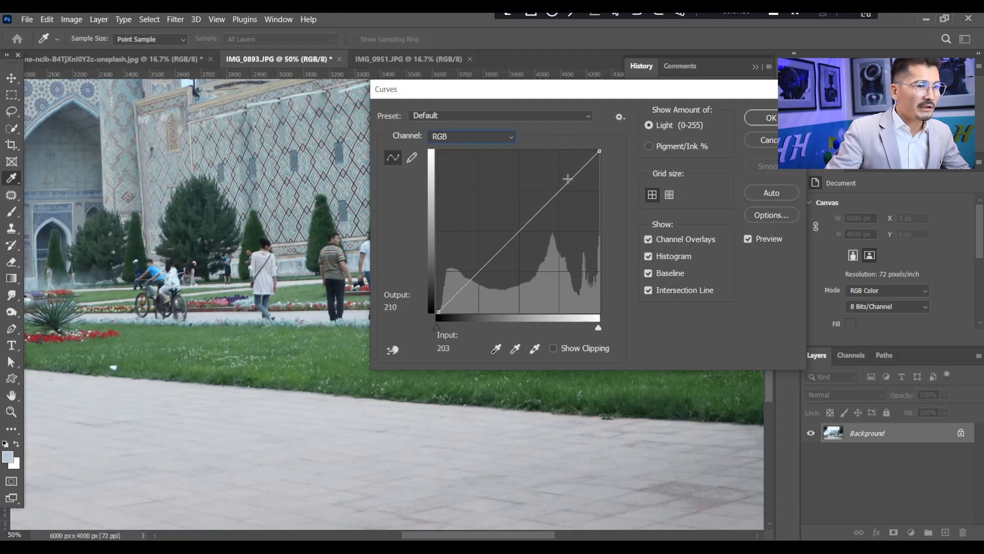
{"action": "mouse_move", "coordinate": [599, 151]}
{"action": "left_mouse_down"}
{"action": "mouse_move", "coordinate": [586, 150]}
{"action": "mouse_move", "coordinate": [525, 198]}
{"action": "mouse_move", "coordinate": [590, 150]}
{"action": "mouse_move", "coordinate": [577, 149]}
{"action": "mouse_move", "coordinate": [593, 152]}
{"action": "left_mouse_up"}
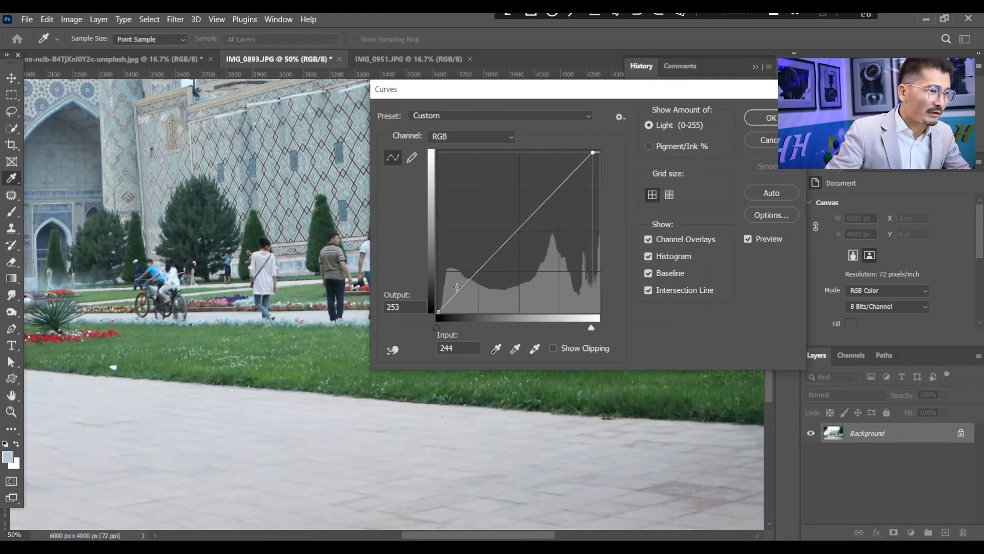
Lower the highlight endpoint of the Red channel curve to output 251, keeping its input at 255
{"action": "left_click", "coordinate": [509, 137]}
{"action": "left_click", "coordinate": [505, 156]}
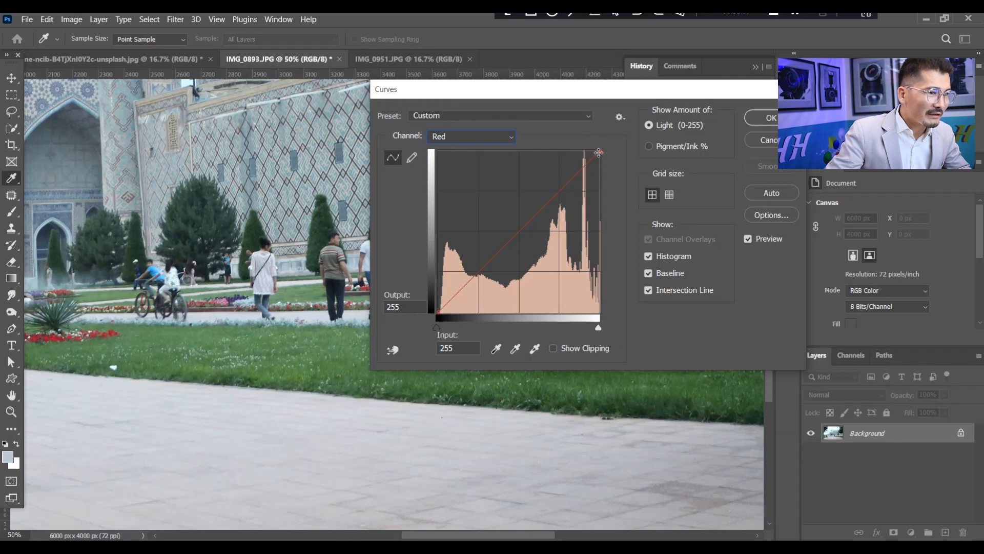
{"action": "left_click_drag", "start_coordinate": [600, 153], "coordinate": [600, 154]}
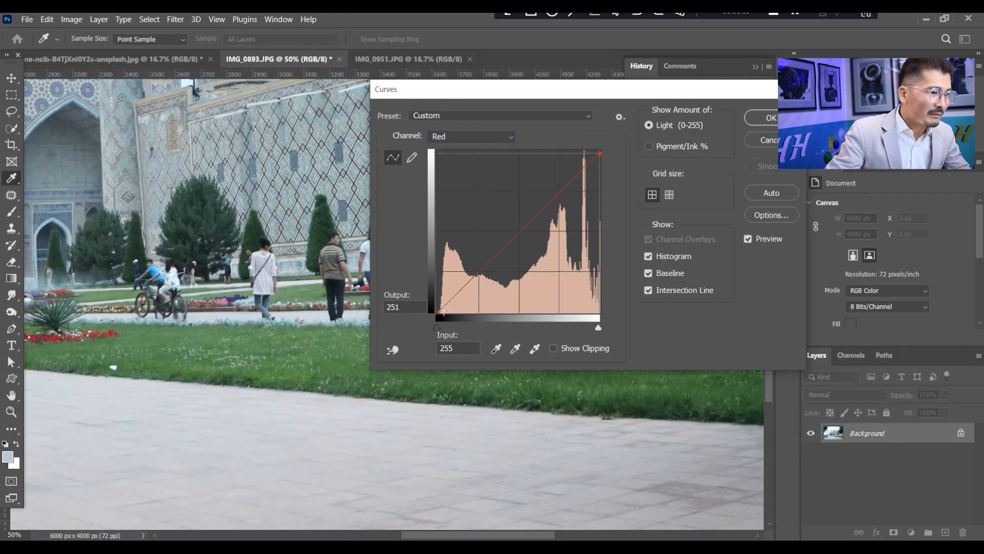
Raise the shadow endpoint of the Red channel curve to input 0, output 22, and discard the whole Curves adjustment
{"action": "left_click_drag", "start_coordinate": [441, 311], "coordinate": [439, 298]}
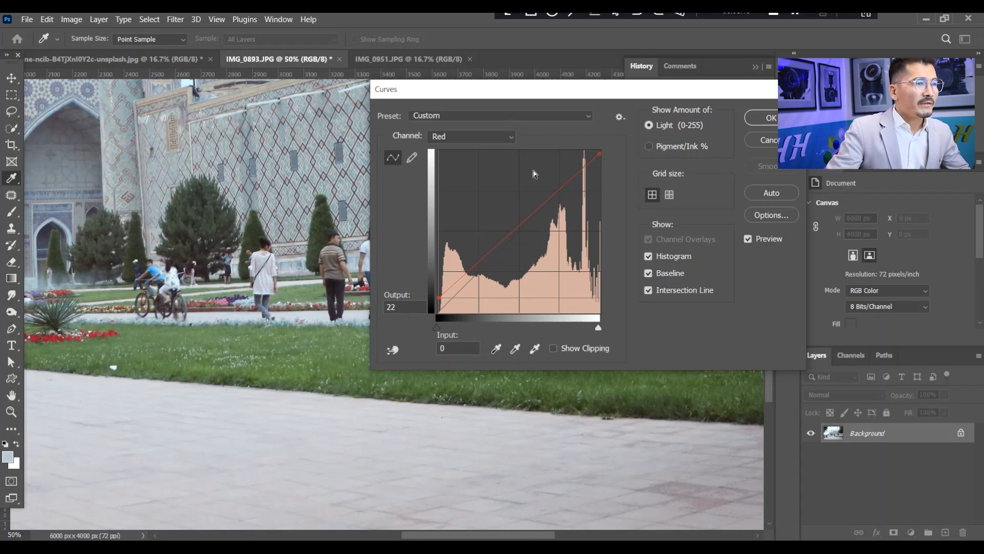
{"action": "left_click", "coordinate": [511, 143]}
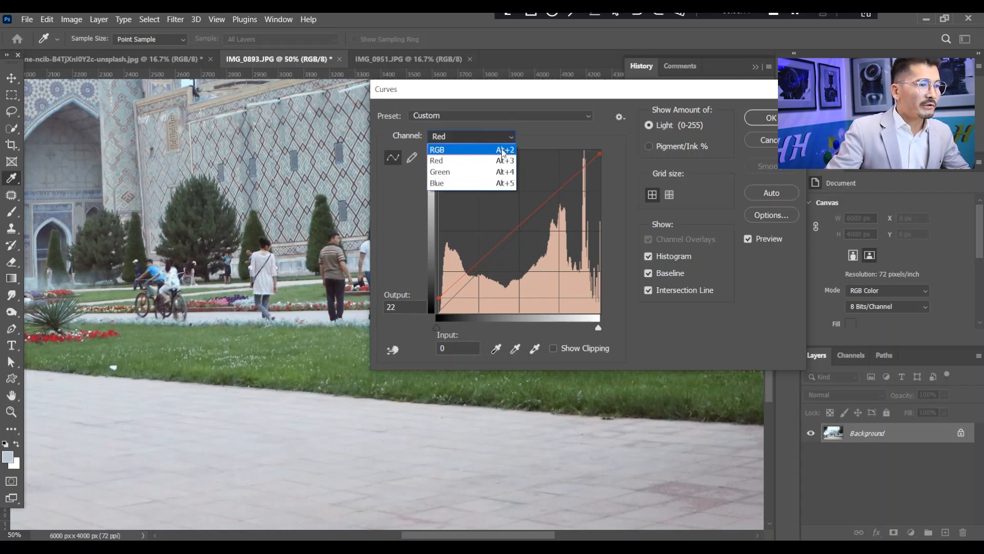
{"action": "left_click", "coordinate": [754, 135]}
{"action": "left_click", "coordinate": [764, 140]}
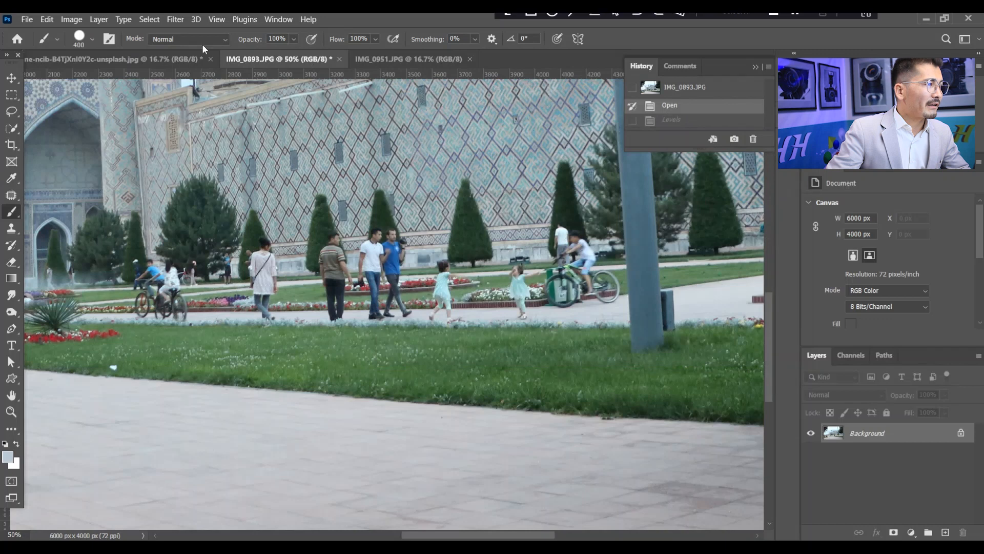
Try an Exposure adjustment of +0.97 on the building photo, reset the exposure to 0, and accept the adjustment
{"action": "left_click", "coordinate": [81, 19]}
{"action": "mouse_move", "coordinate": [172, 49]}
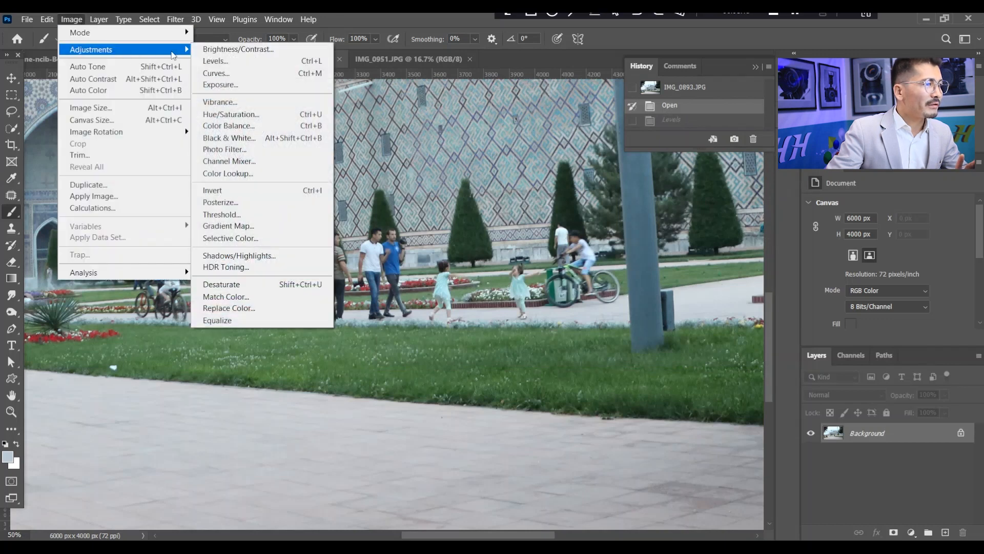
{"action": "left_click", "coordinate": [232, 85]}
{"action": "type", "text": "0"}
{"action": "left_click_drag", "start_coordinate": [495, 137], "coordinate": [593, 209]}
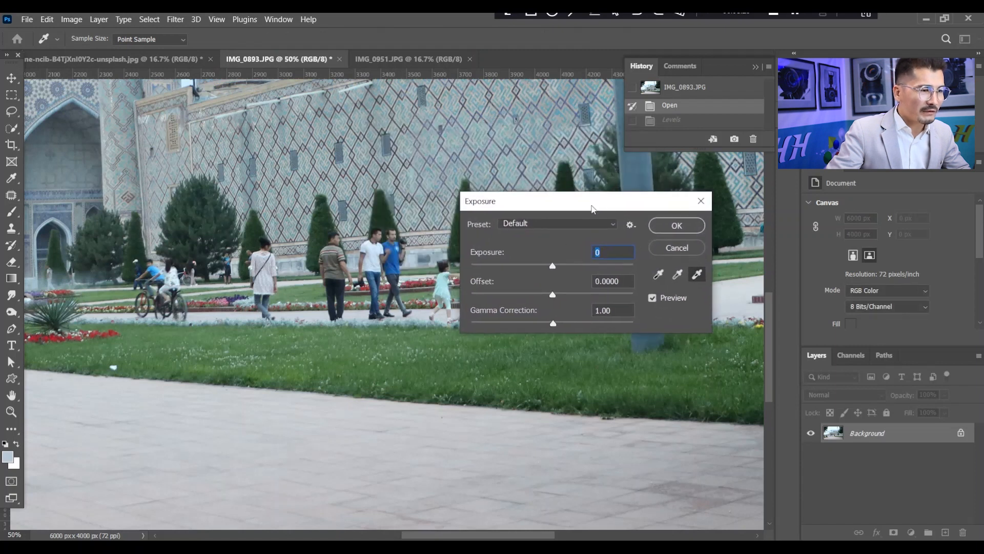
{"action": "left_click_drag", "start_coordinate": [555, 269], "coordinate": [565, 269]}
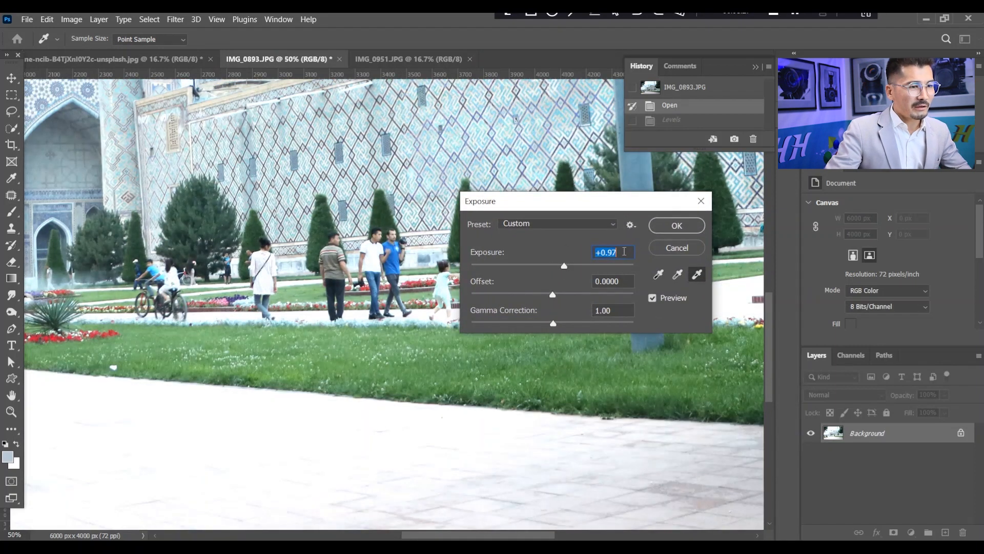
{"action": "type", "text": "0"}
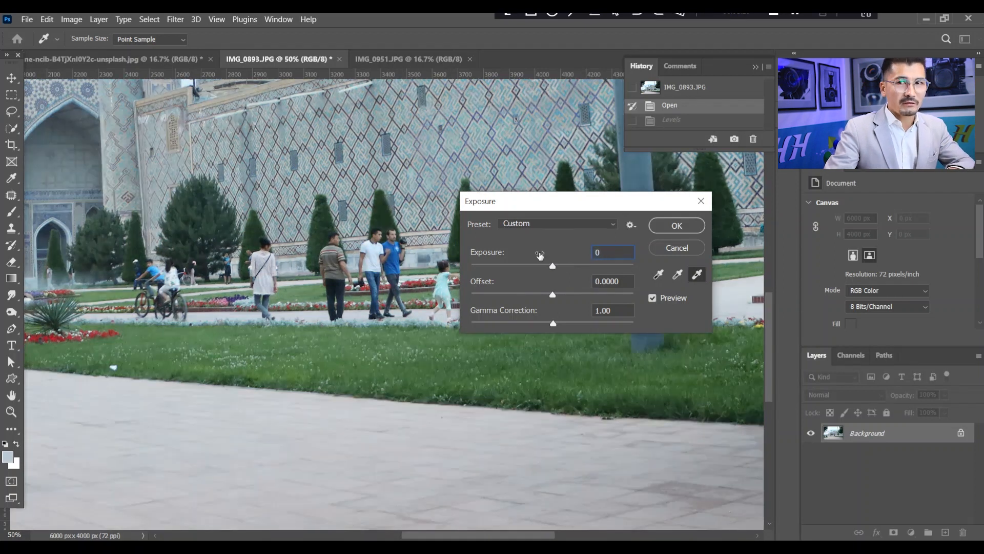
{"action": "key", "text": "Return"}
{"action": "key", "text": "b"}
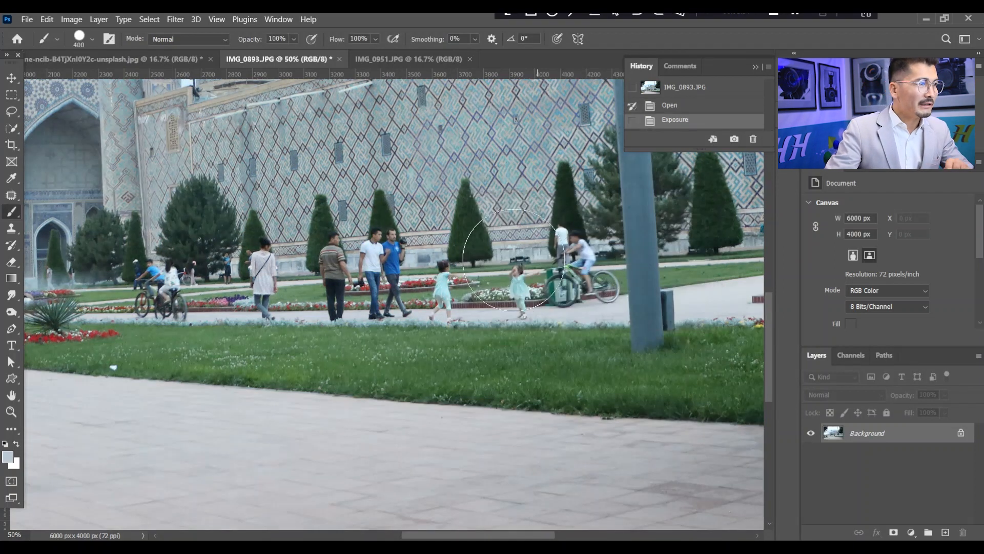
Open Exposure for the building photo, set Offset to -0.0455 and Exposure to +0.66, and compare the image with the preview off and on
{"action": "left_click", "coordinate": [64, 18]}
{"action": "mouse_move", "coordinate": [112, 52]}
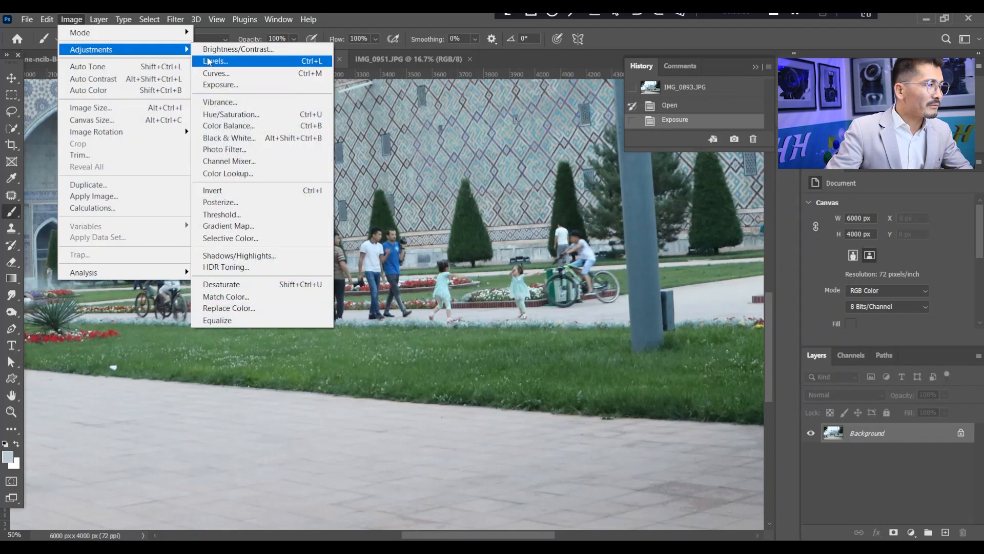
{"action": "left_click", "coordinate": [214, 83]}
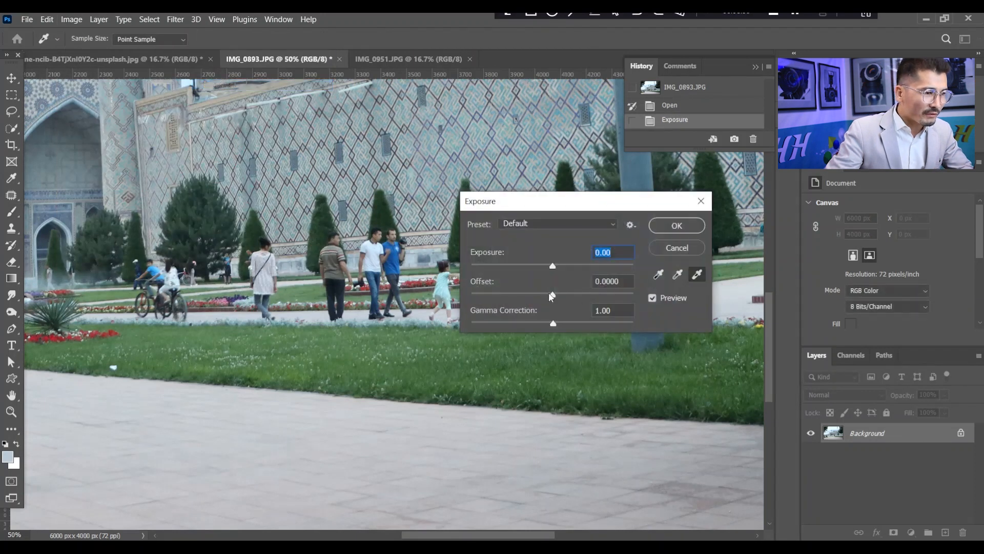
{"action": "left_click_drag", "start_coordinate": [554, 299], "coordinate": [561, 267]}
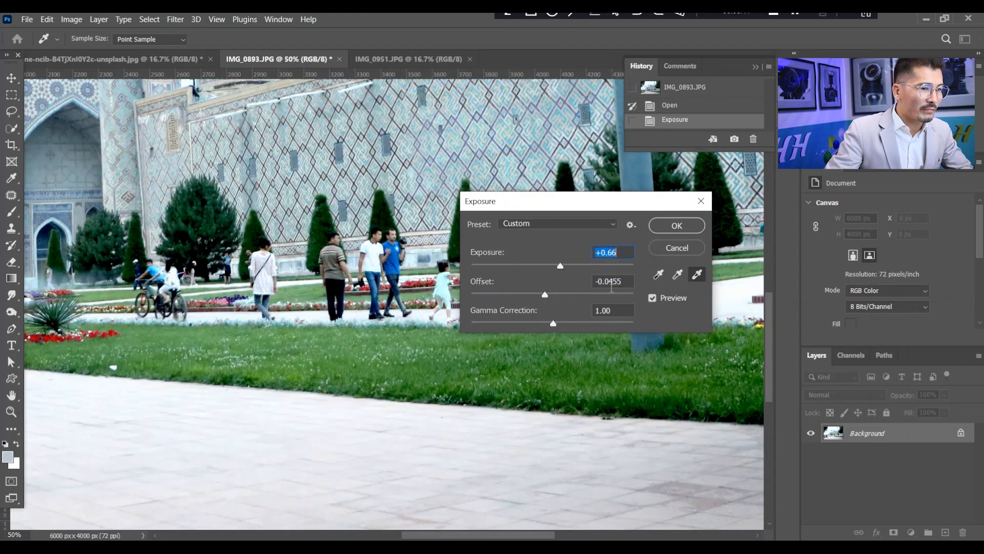
{"action": "left_click", "coordinate": [653, 298]}
{"action": "left_click", "coordinate": [653, 298]}
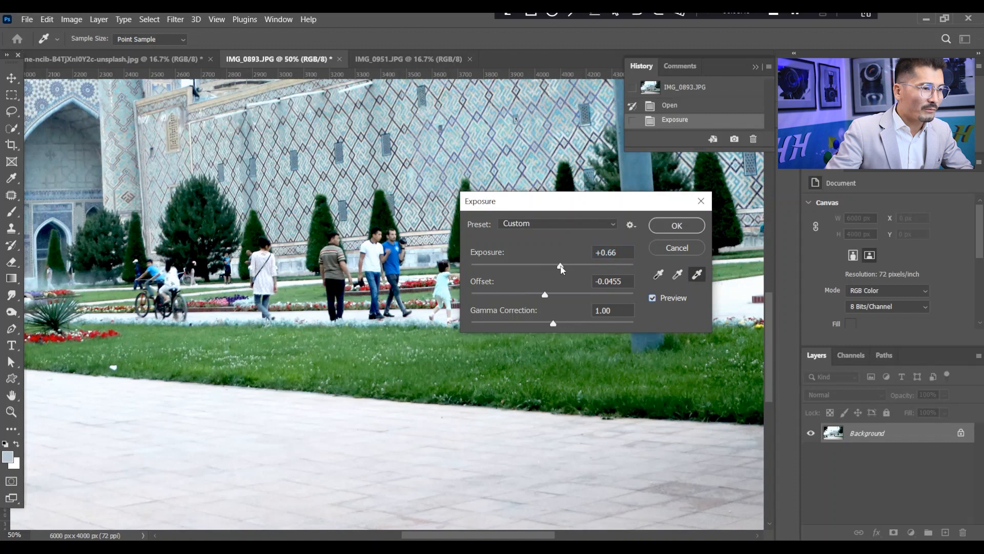
Reduce Exposure to +0.5, set Gamma Correction to 1.10, and apply the Exposure adjustment
{"action": "left_click_drag", "start_coordinate": [562, 269], "coordinate": [558, 268]}
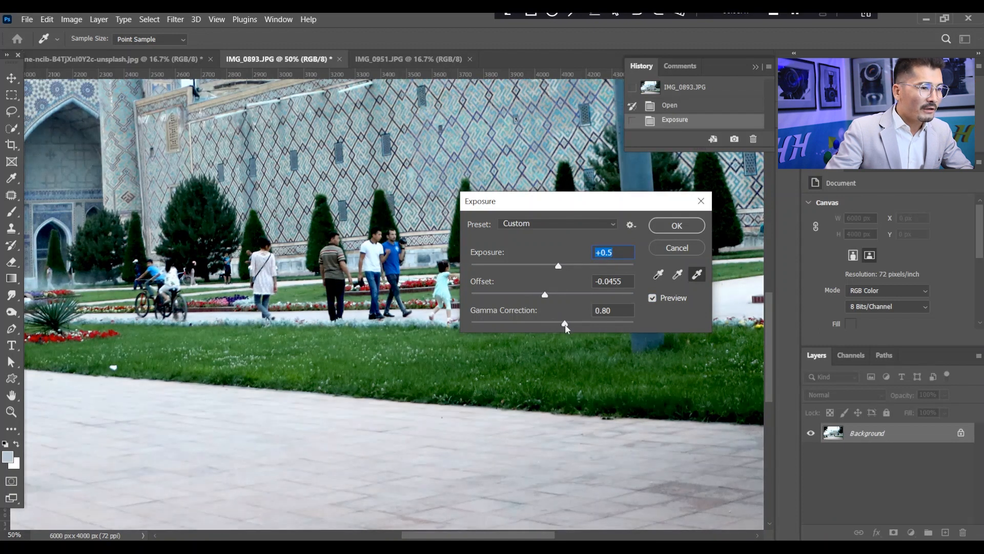
{"action": "mouse_move", "coordinate": [551, 325]}
{"action": "left_mouse_down"}
{"action": "mouse_move", "coordinate": [562, 325]}
{"action": "mouse_move", "coordinate": [554, 324]}
{"action": "left_mouse_up"}
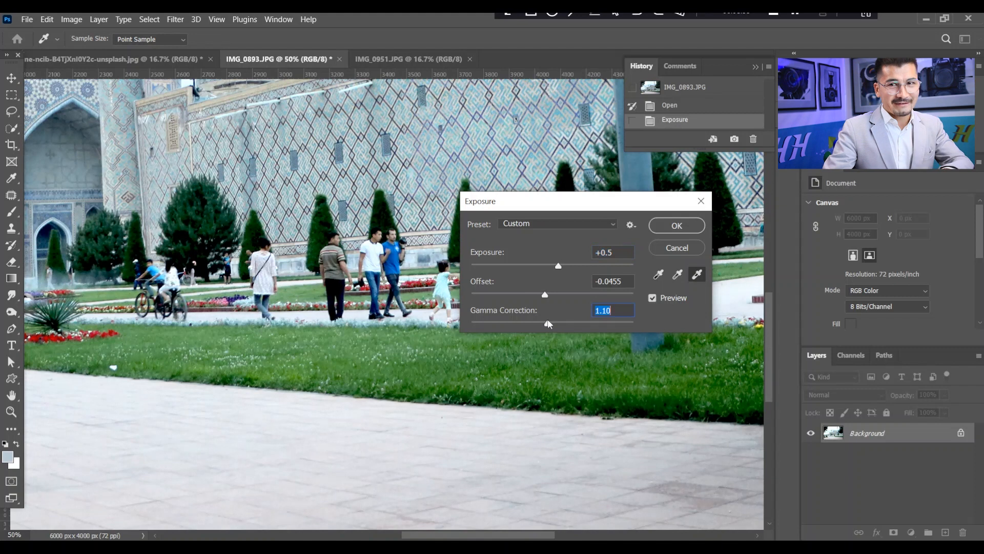
{"action": "key", "text": "Return"}
{"action": "key", "text": "b"}
Try a Vibrance adjustment of +46 with increased Saturation on the whole building photo, and discard it
{"action": "key", "text": "ctrl+minus"}
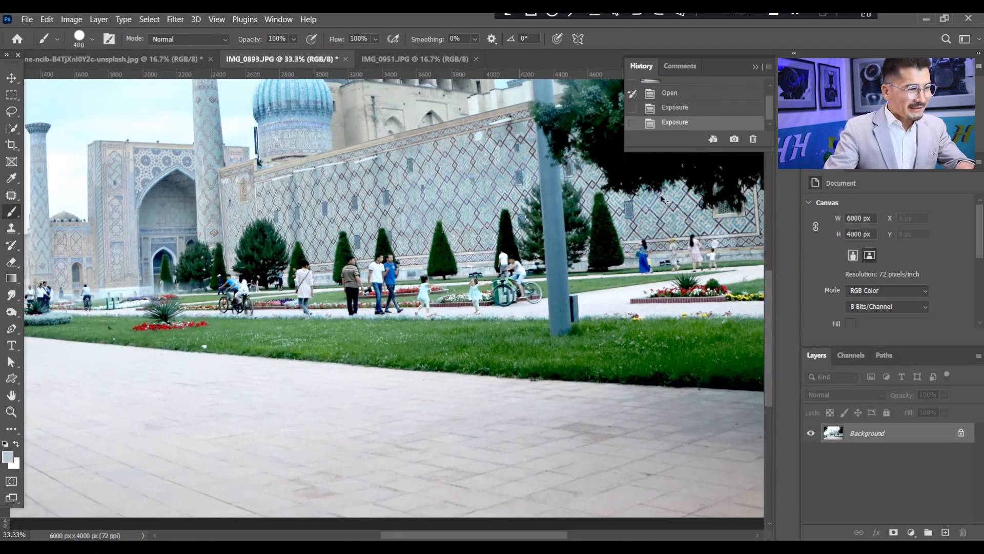
{"action": "key", "text": "ctrl+minus"}
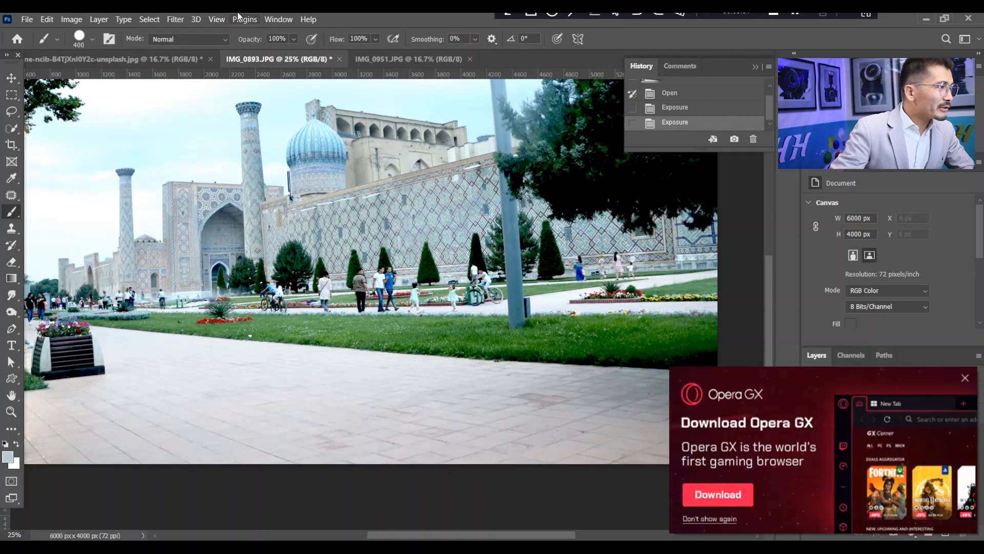
{"action": "left_click", "coordinate": [69, 19]}
{"action": "mouse_move", "coordinate": [181, 53]}
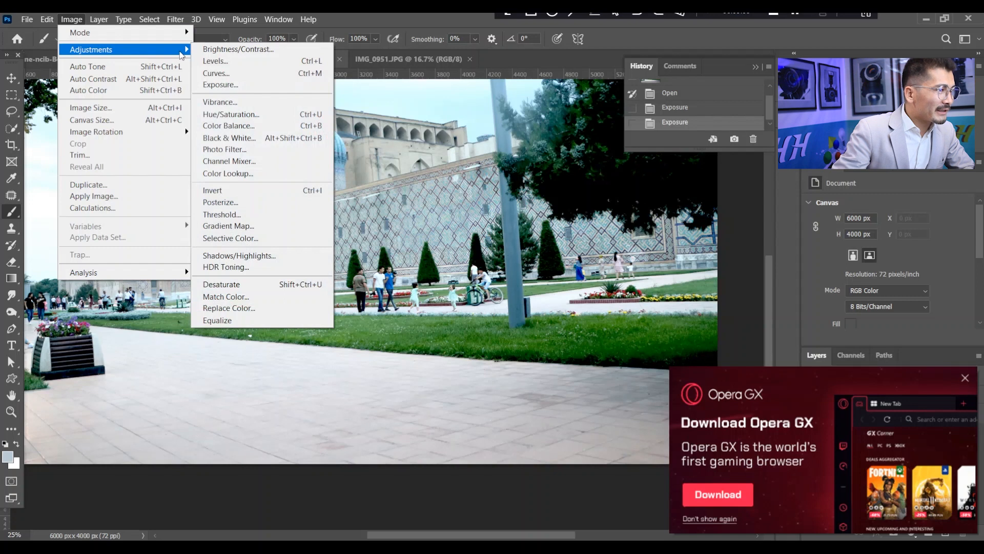
{"action": "left_click", "coordinate": [220, 102]}
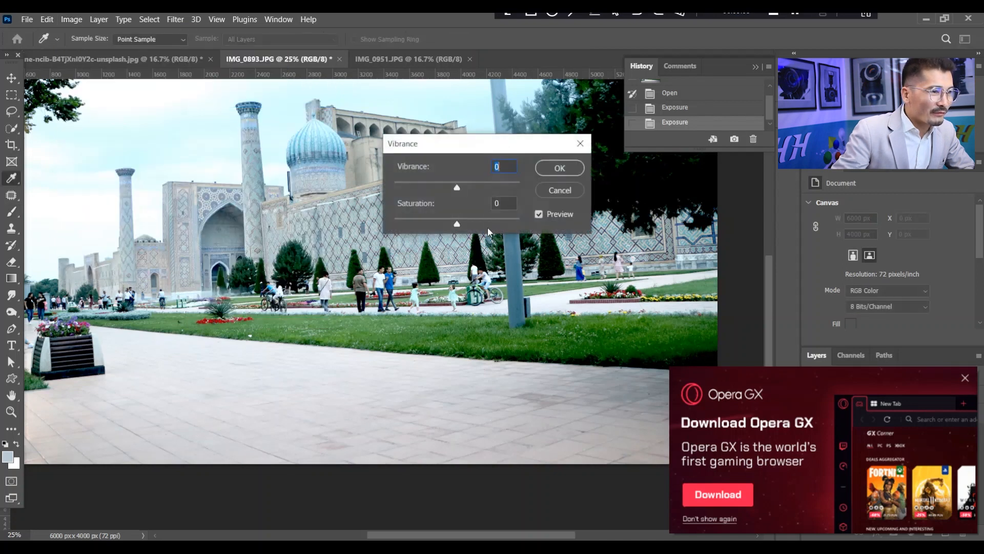
{"action": "left_click_drag", "start_coordinate": [427, 188], "coordinate": [505, 191]}
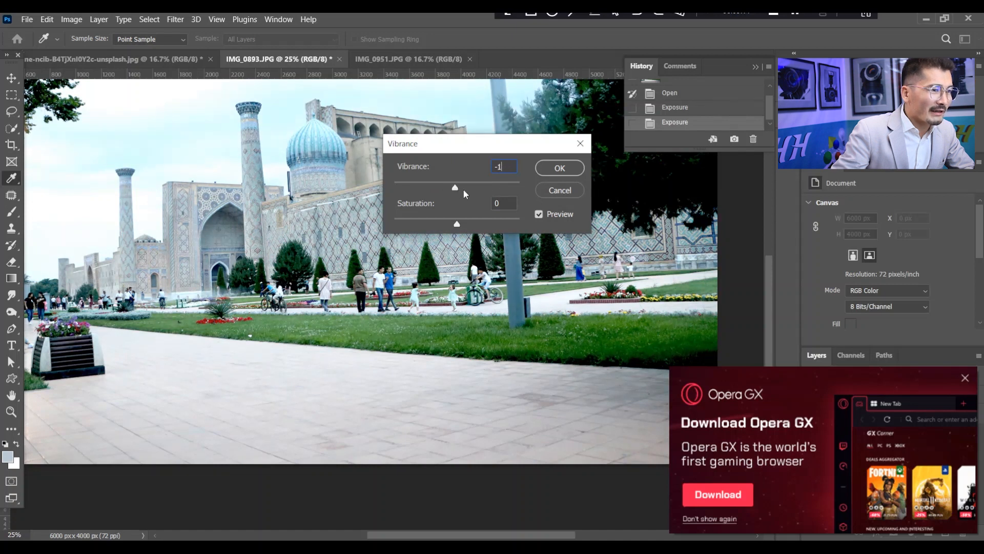
{"action": "left_click_drag", "start_coordinate": [428, 184], "coordinate": [486, 187]}
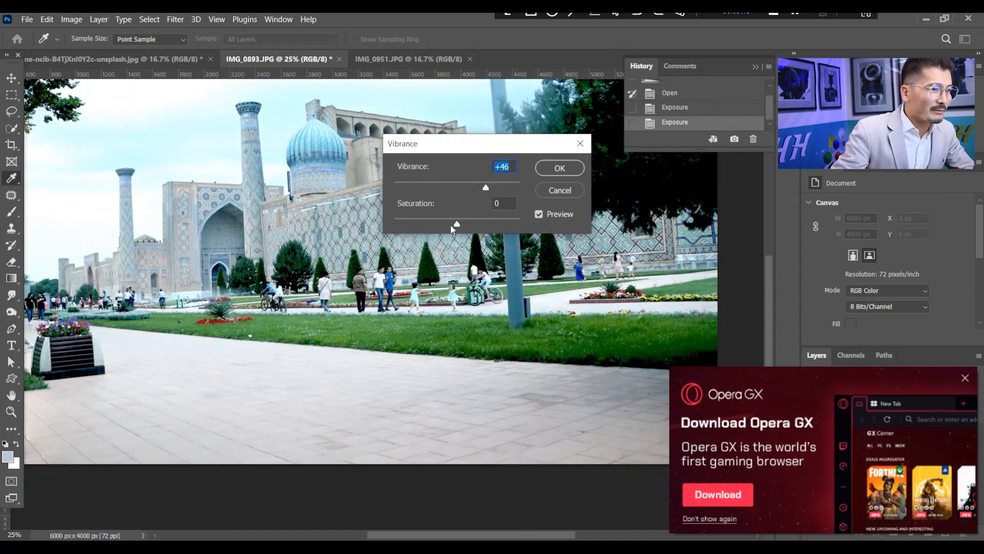
{"action": "mouse_move", "coordinate": [466, 226]}
{"action": "left_mouse_down"}
{"action": "mouse_move", "coordinate": [506, 230]}
{"action": "mouse_move", "coordinate": [411, 228]}
{"action": "mouse_move", "coordinate": [482, 227]}
{"action": "left_mouse_up"}
{"action": "left_click", "coordinate": [560, 190]}
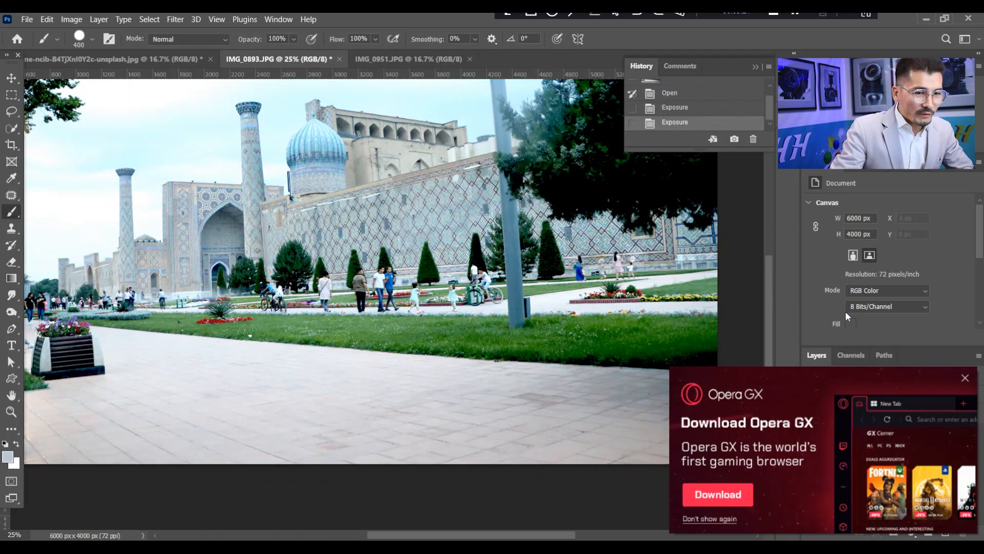
Dismiss the Opera GX advertisement and collapse the History list to clear the view of the building photo
{"action": "left_click", "coordinate": [965, 379]}
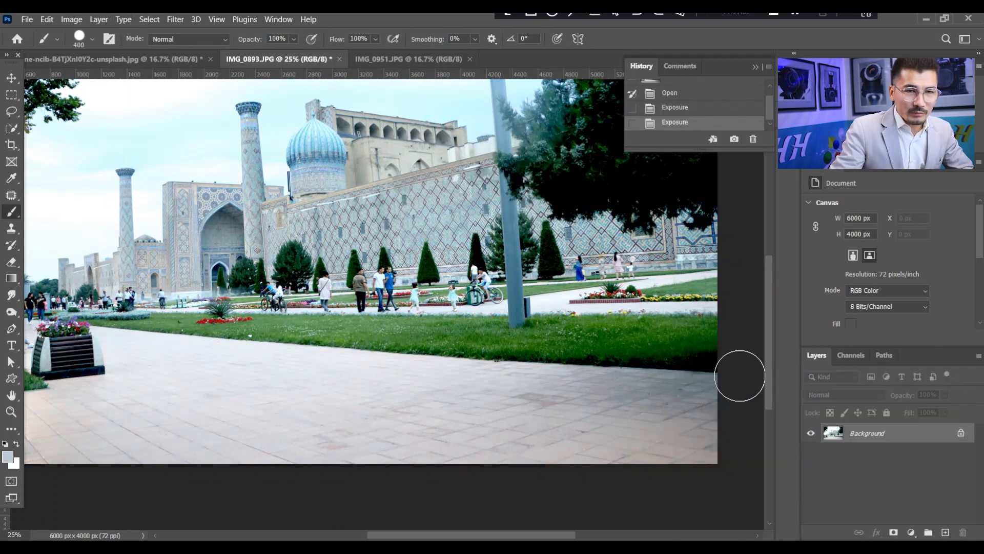
{"action": "left_click", "coordinate": [757, 67]}
{"action": "key", "text": "ctrl+minus"}
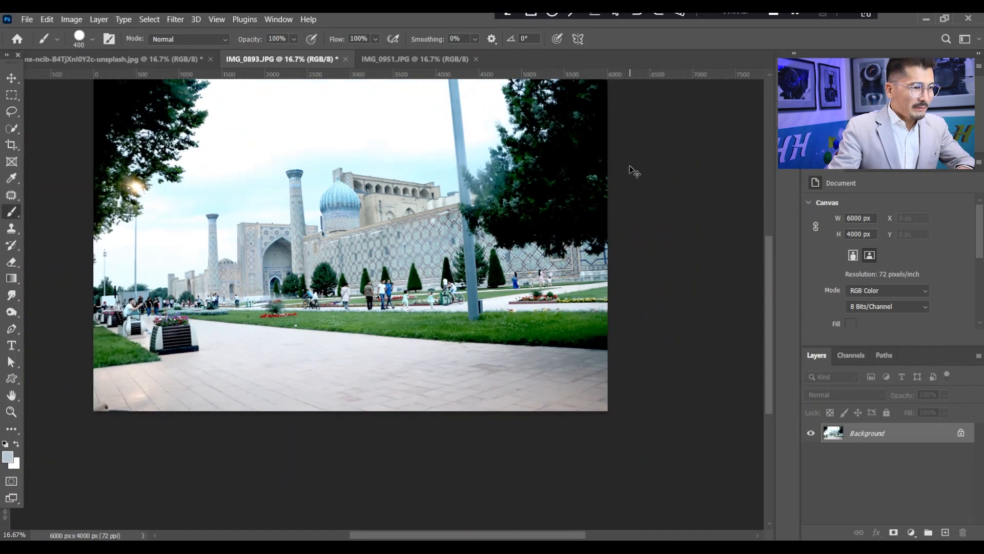
{"action": "key", "text": "ctrl+minus"}
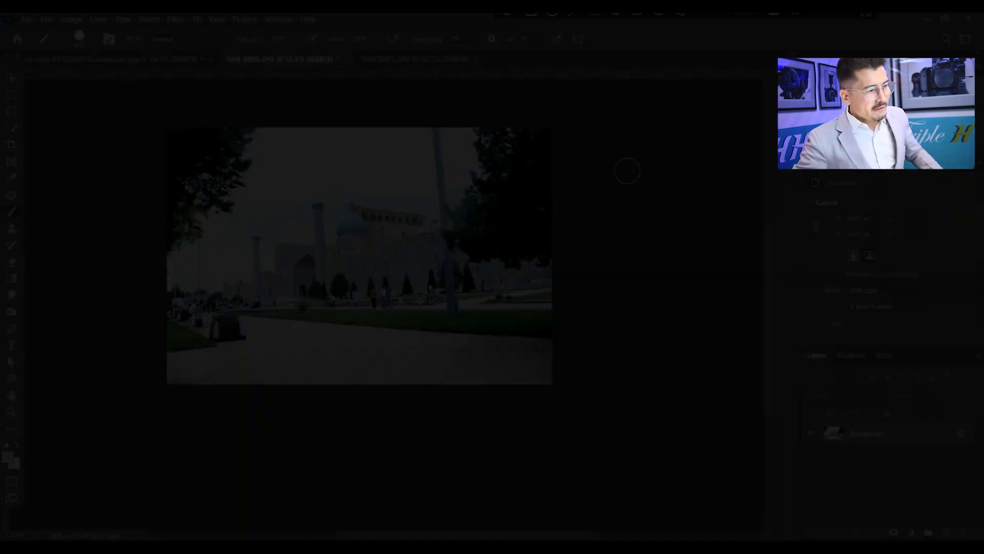